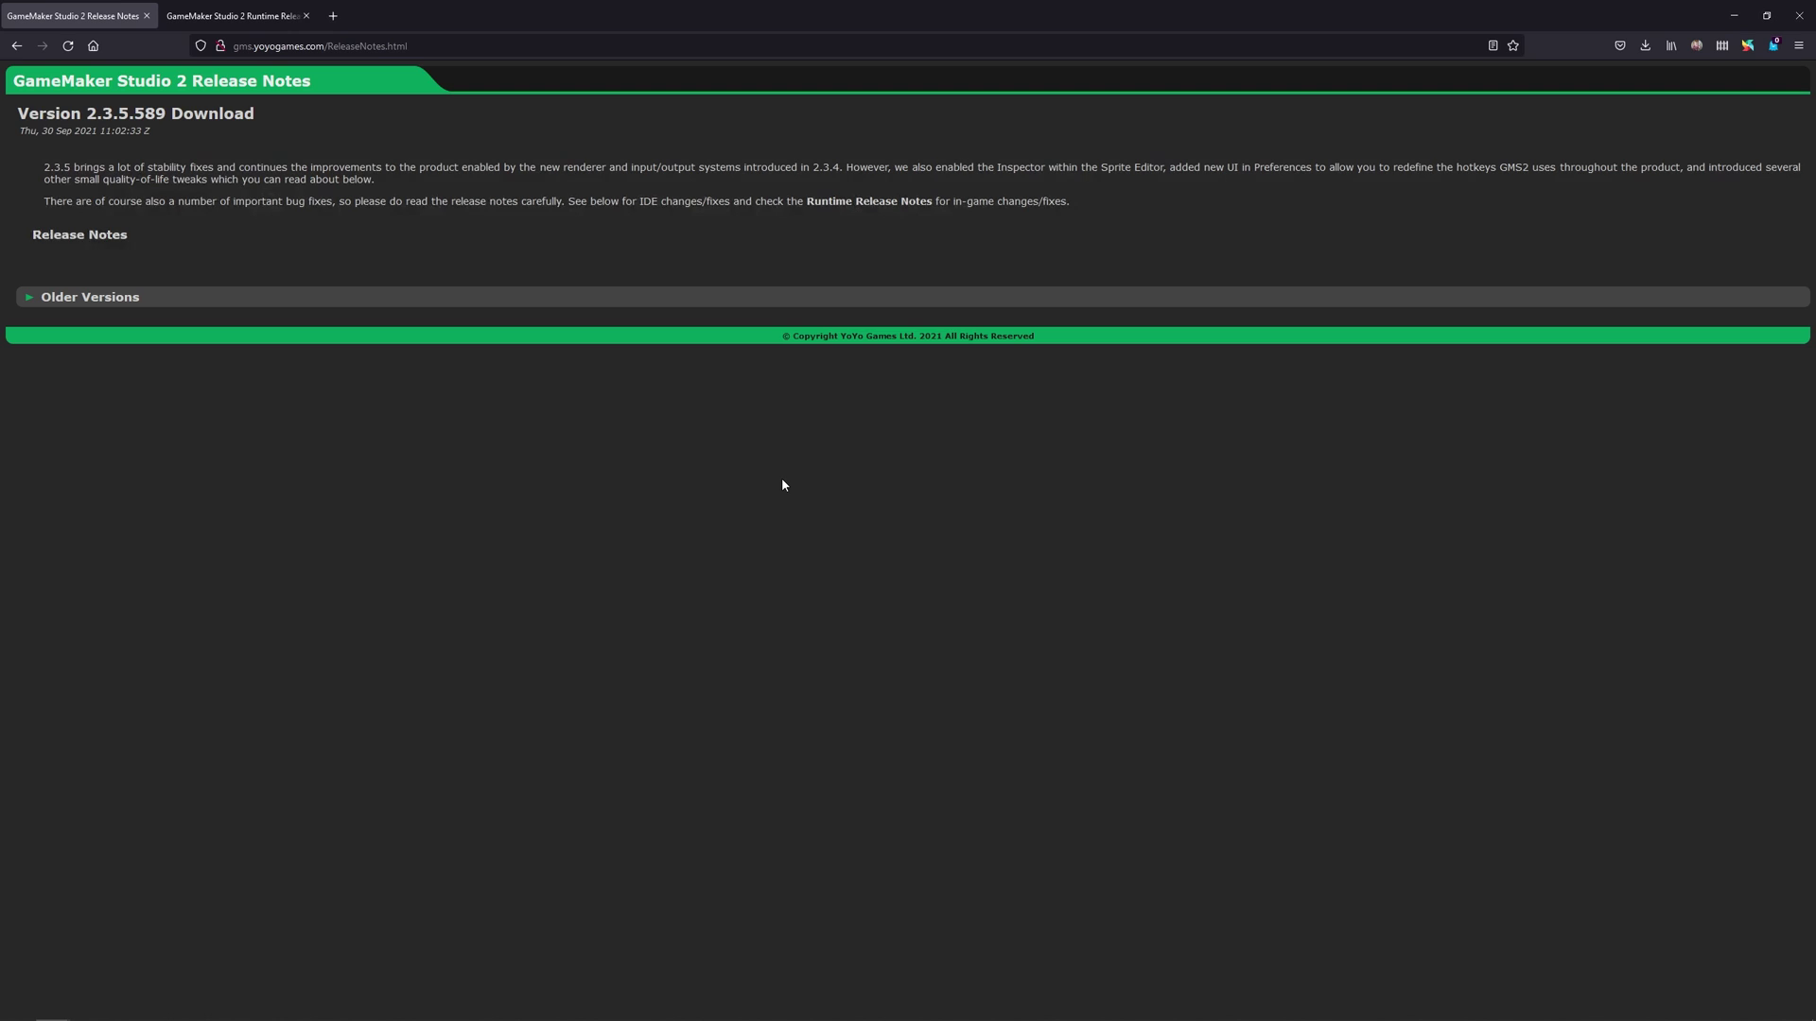
Highlight the two intro paragraphs, then switch to the Runtime Release Notes 2.3.5.458 tab.
drag(1080, 215, 49, 165)
click(260, 229)
click(212, 7)
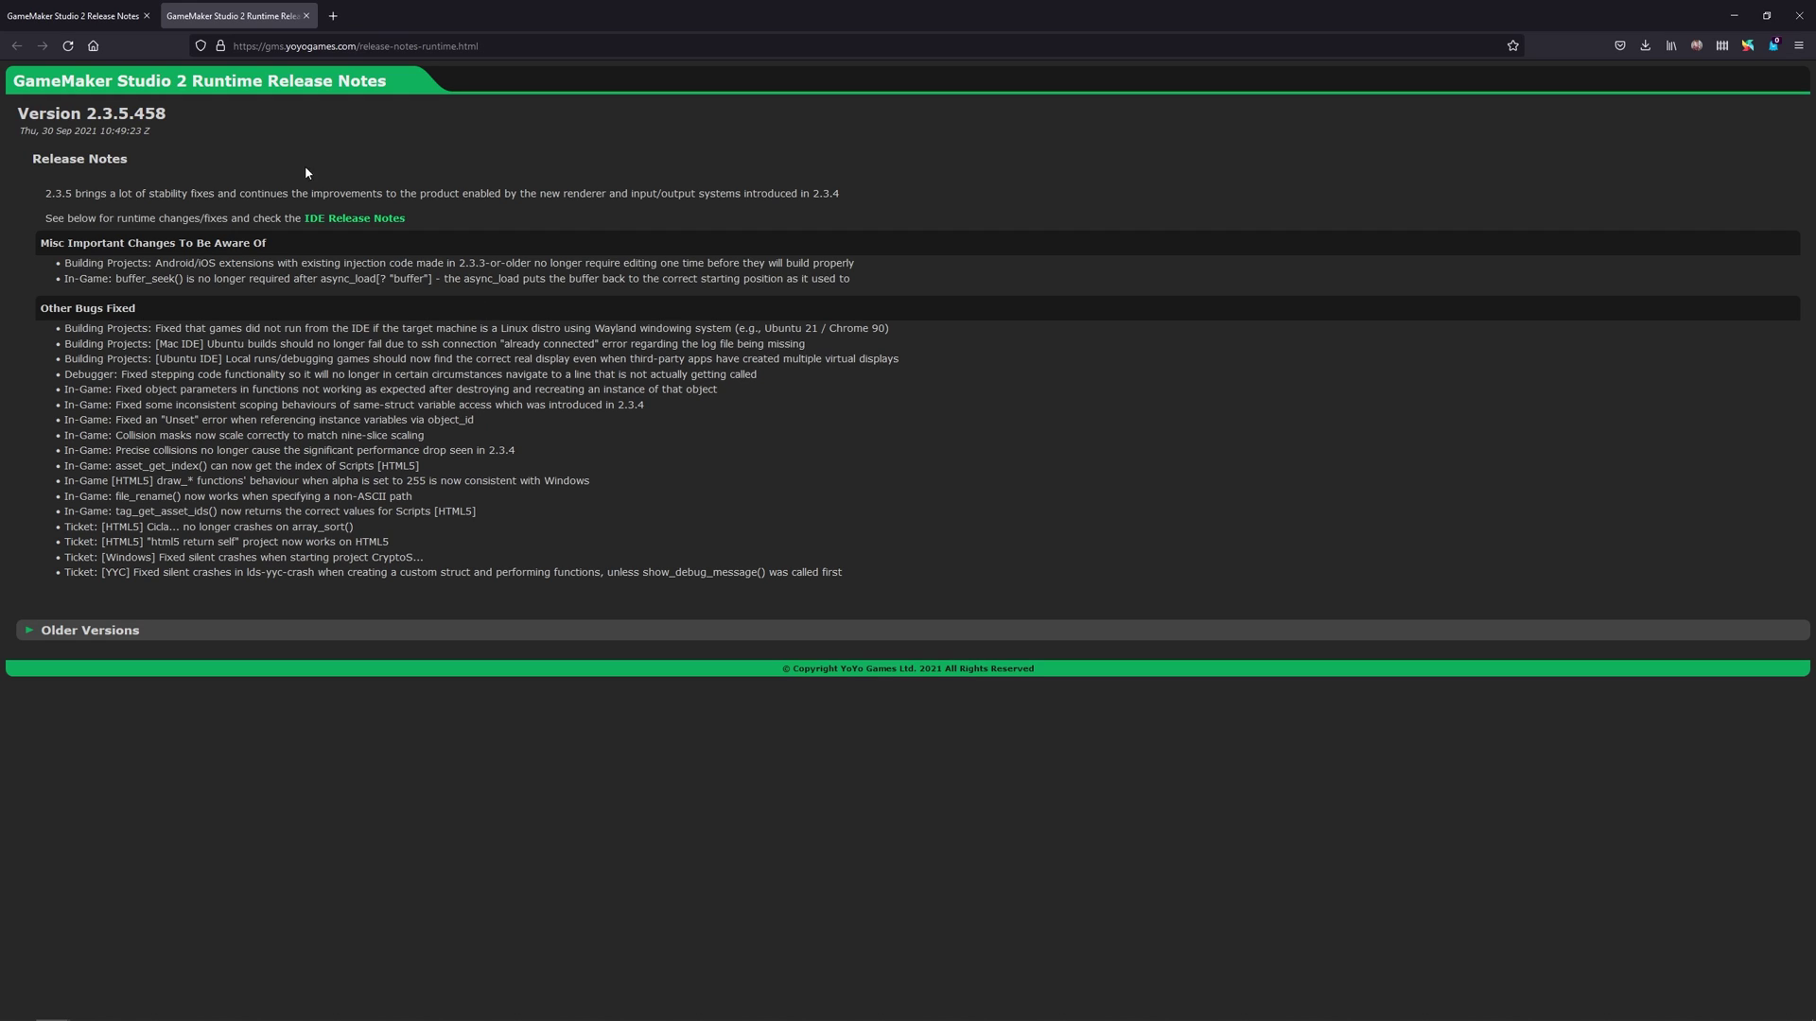
Return to the first tab with the main GameMaker Studio 2 release notes.
click(50, 5)
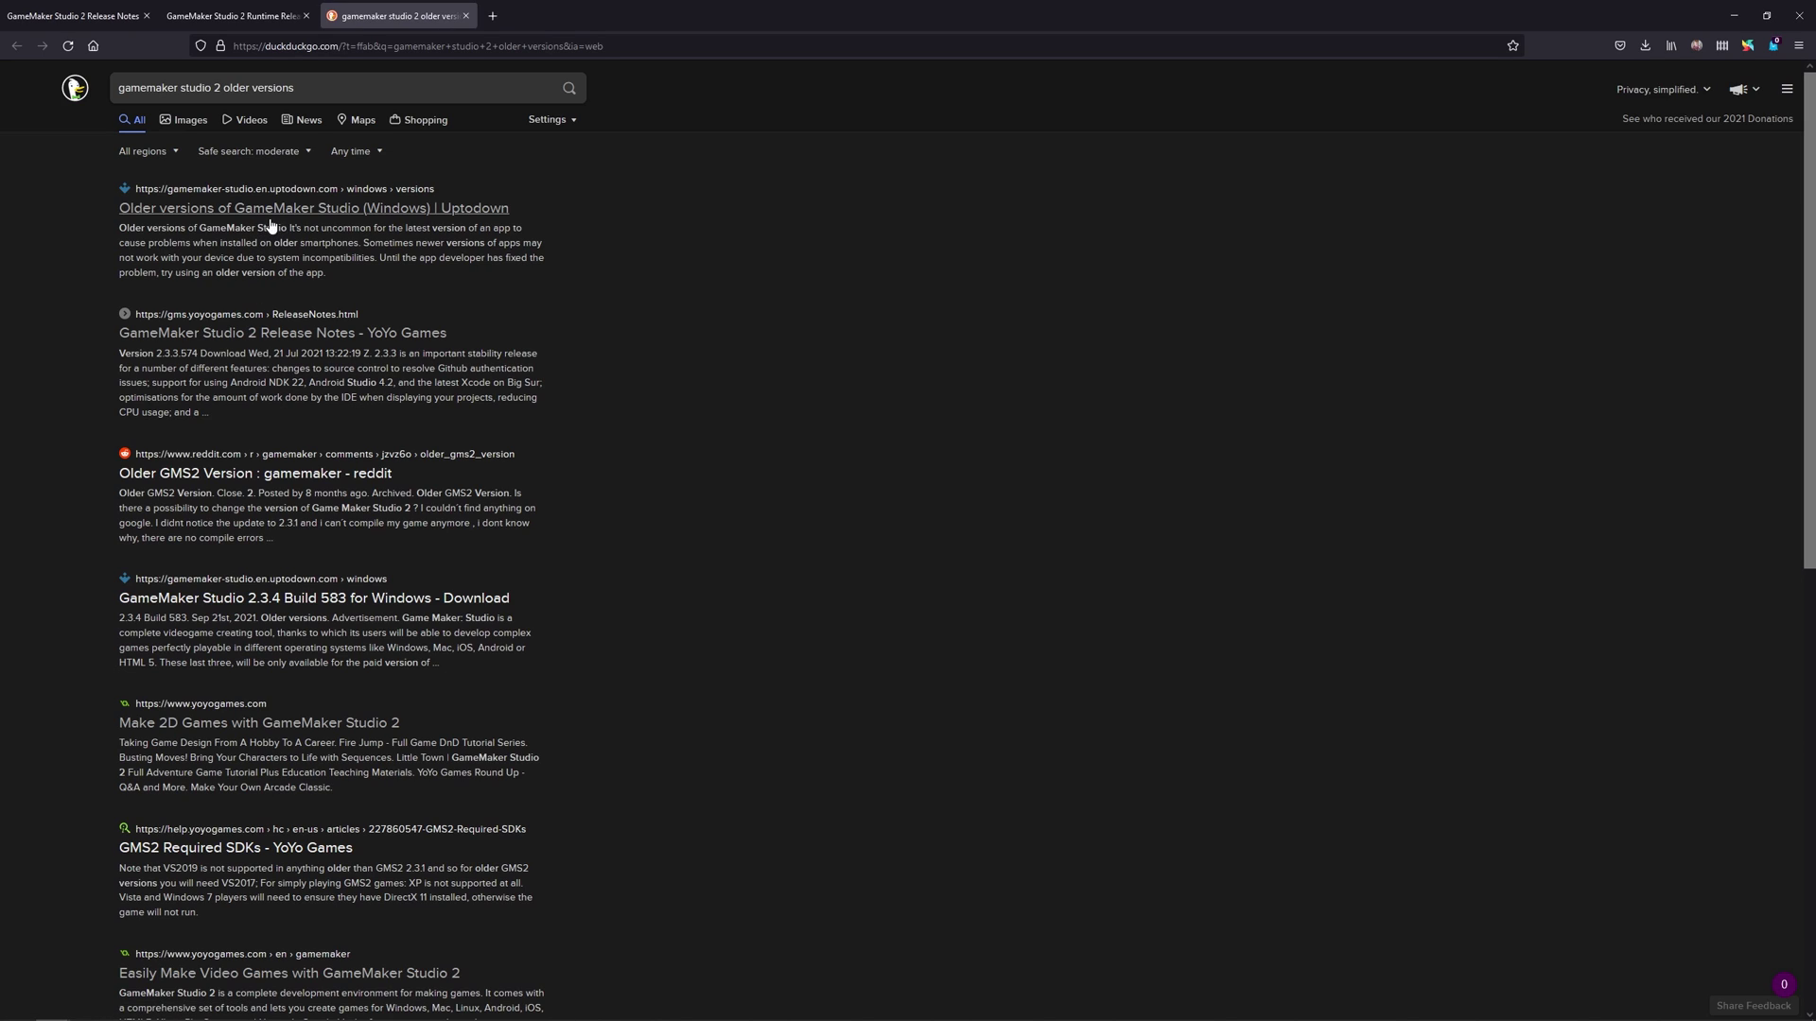
Review the Uptodown page of older GameMaker Studio versions, then close that tab.
click(271, 214)
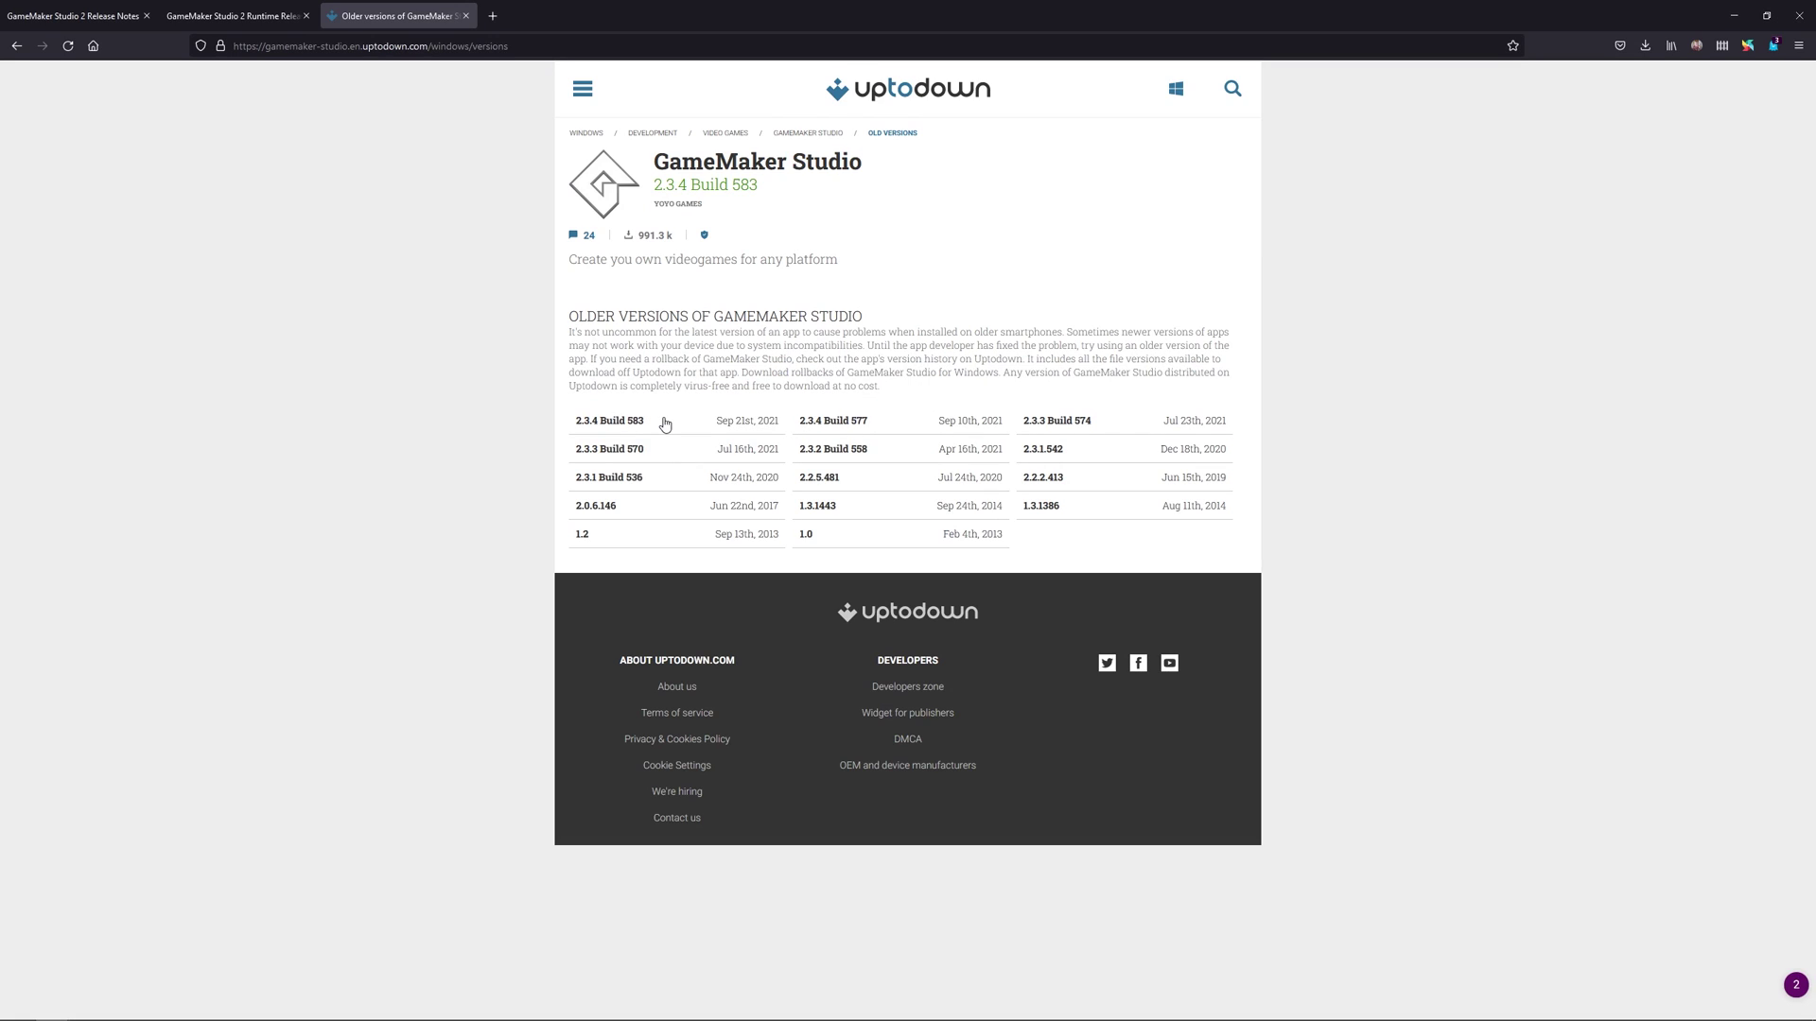
click(465, 15)
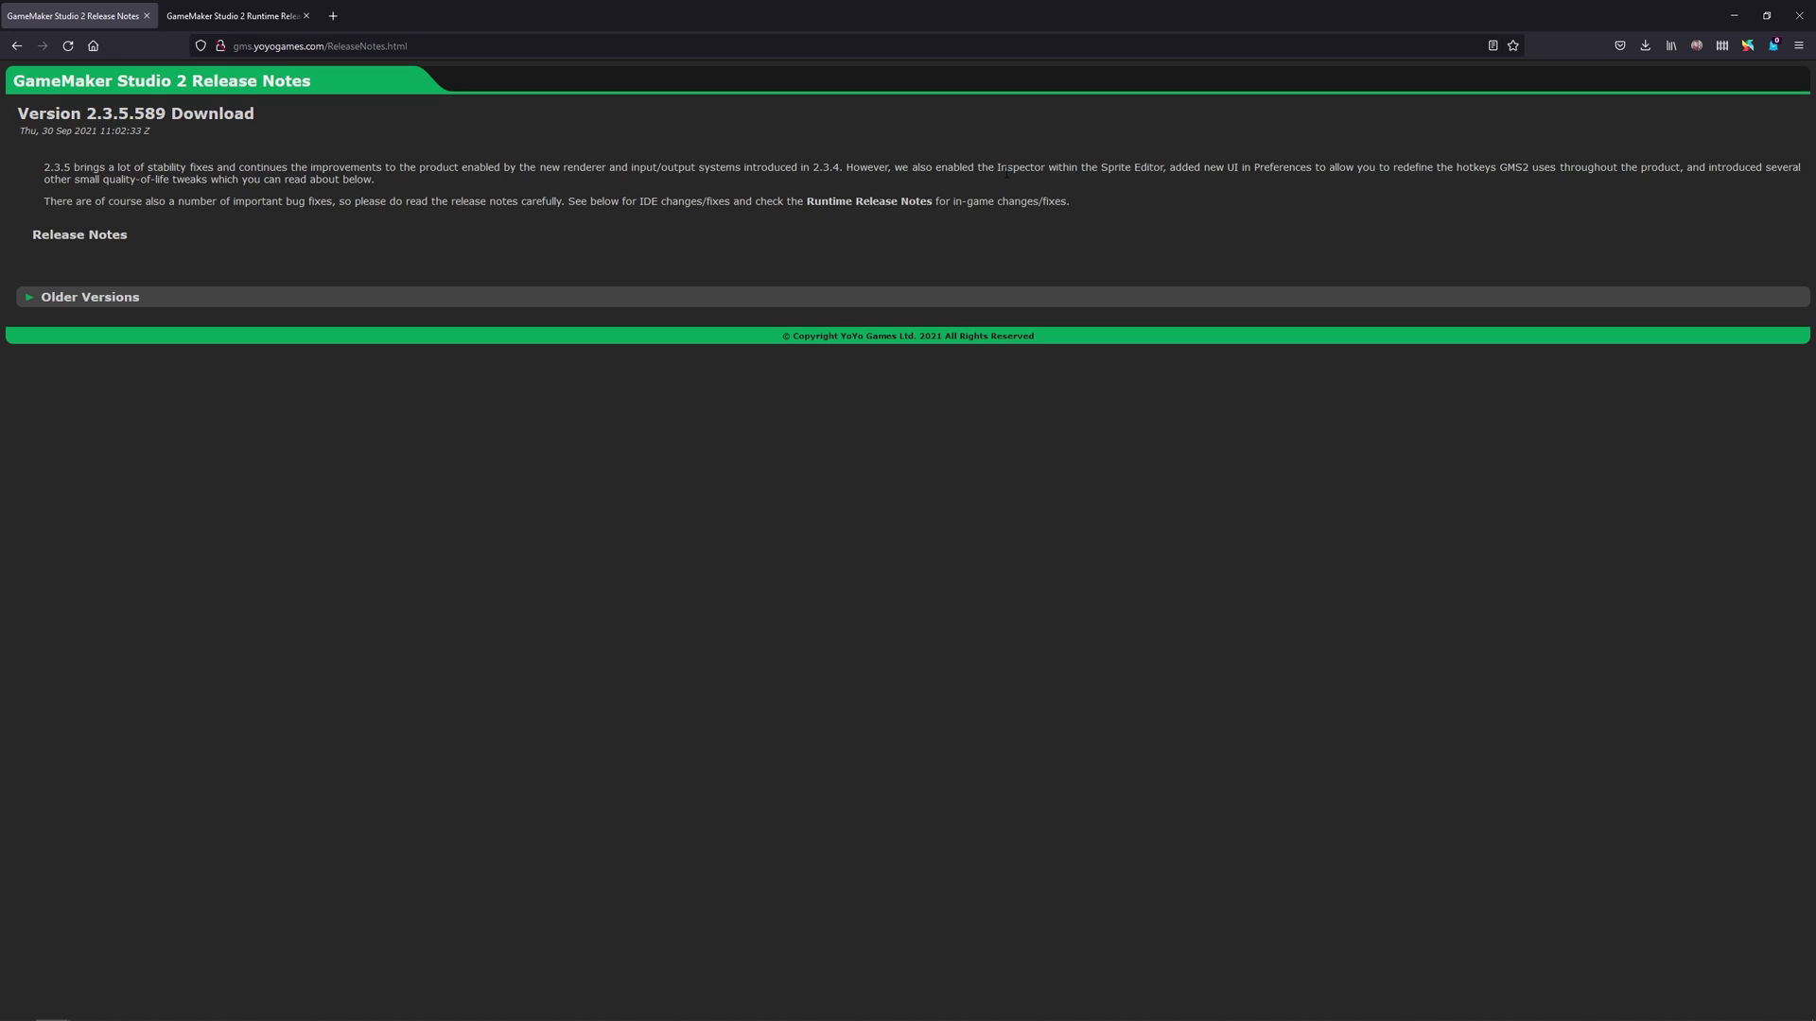
Minimize Firefox and remove sprites from the Inspector selection, narrowing it toward seqEnemyDrawCard.
click(1734, 15)
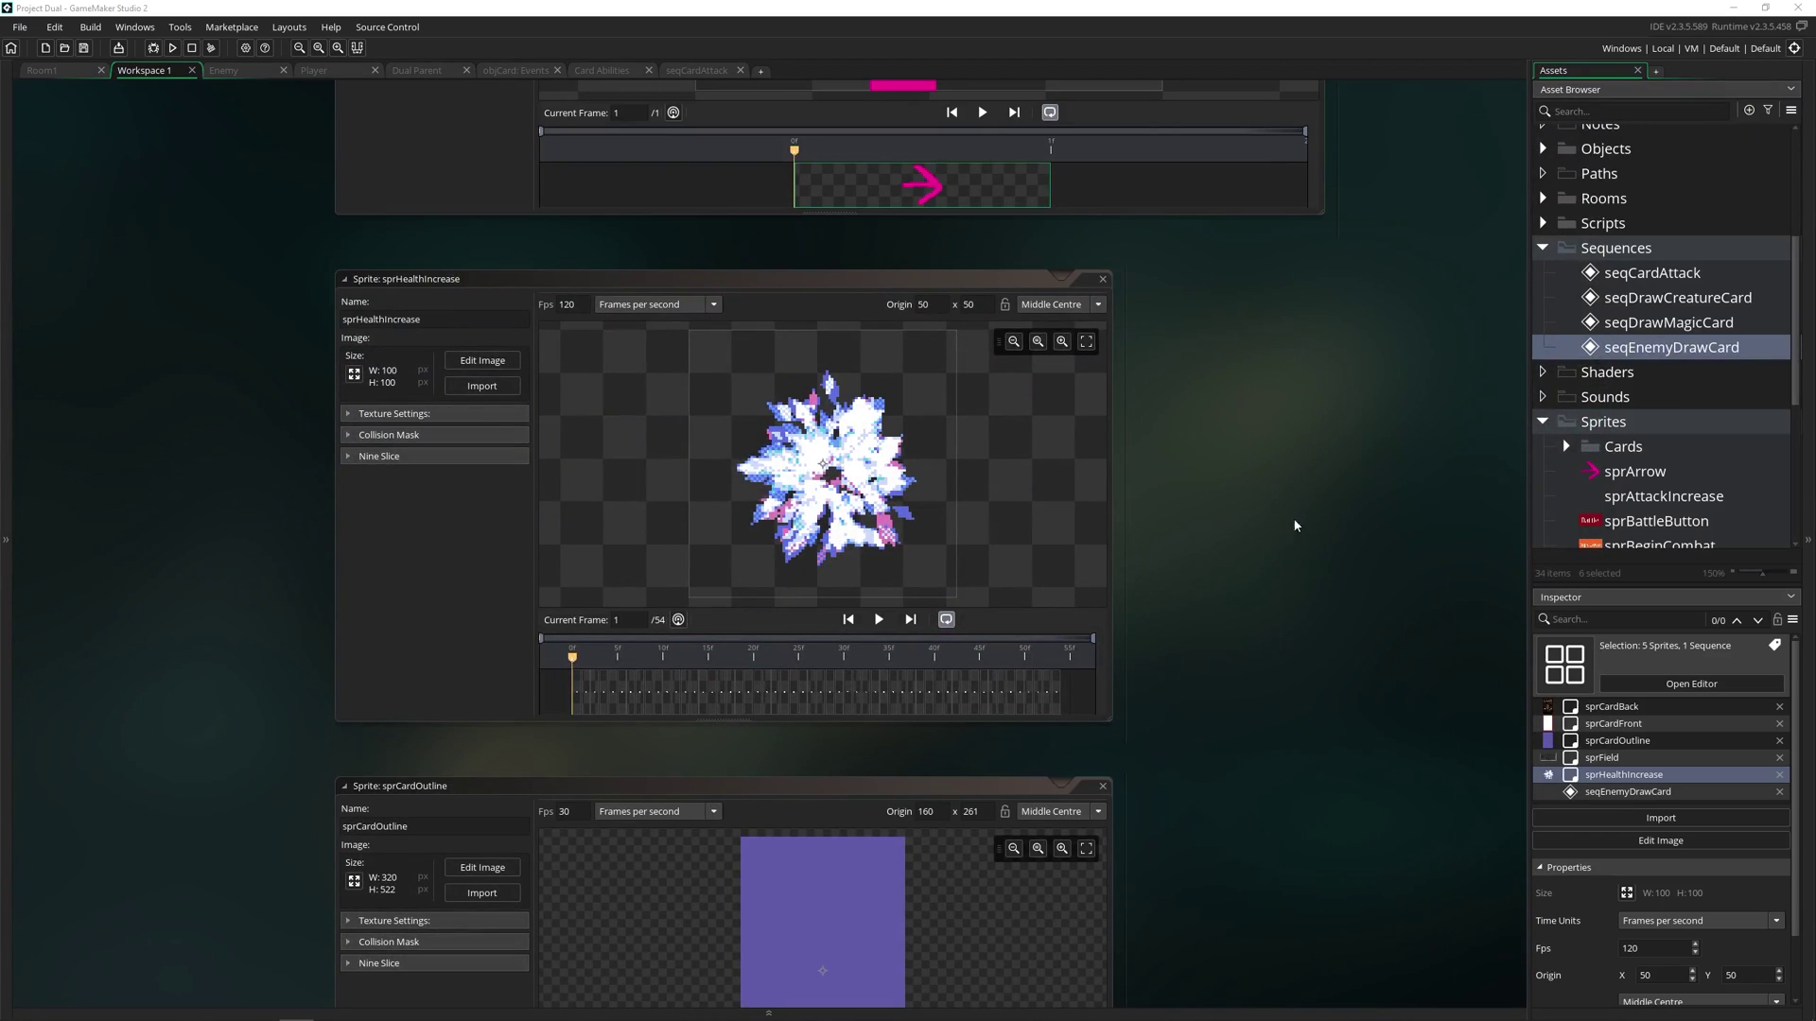
click(1779, 707)
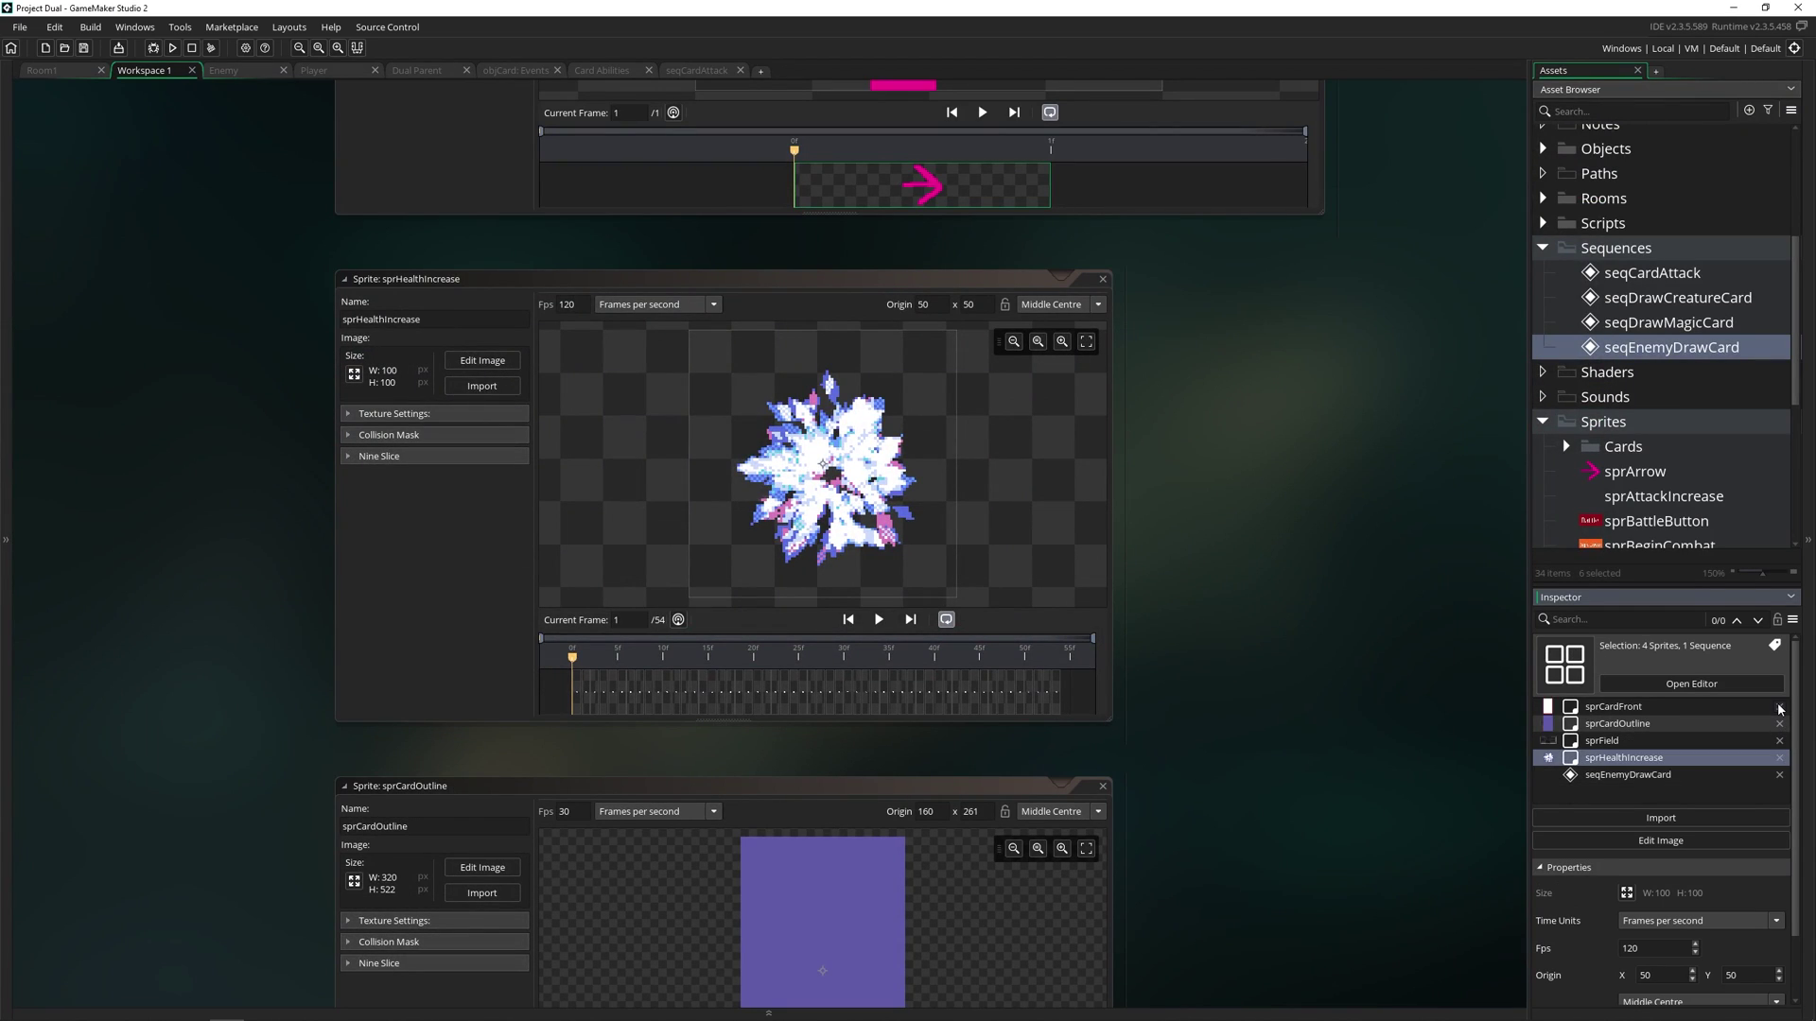
click(1779, 707)
click(1779, 706)
click(1779, 706)
click(1779, 707)
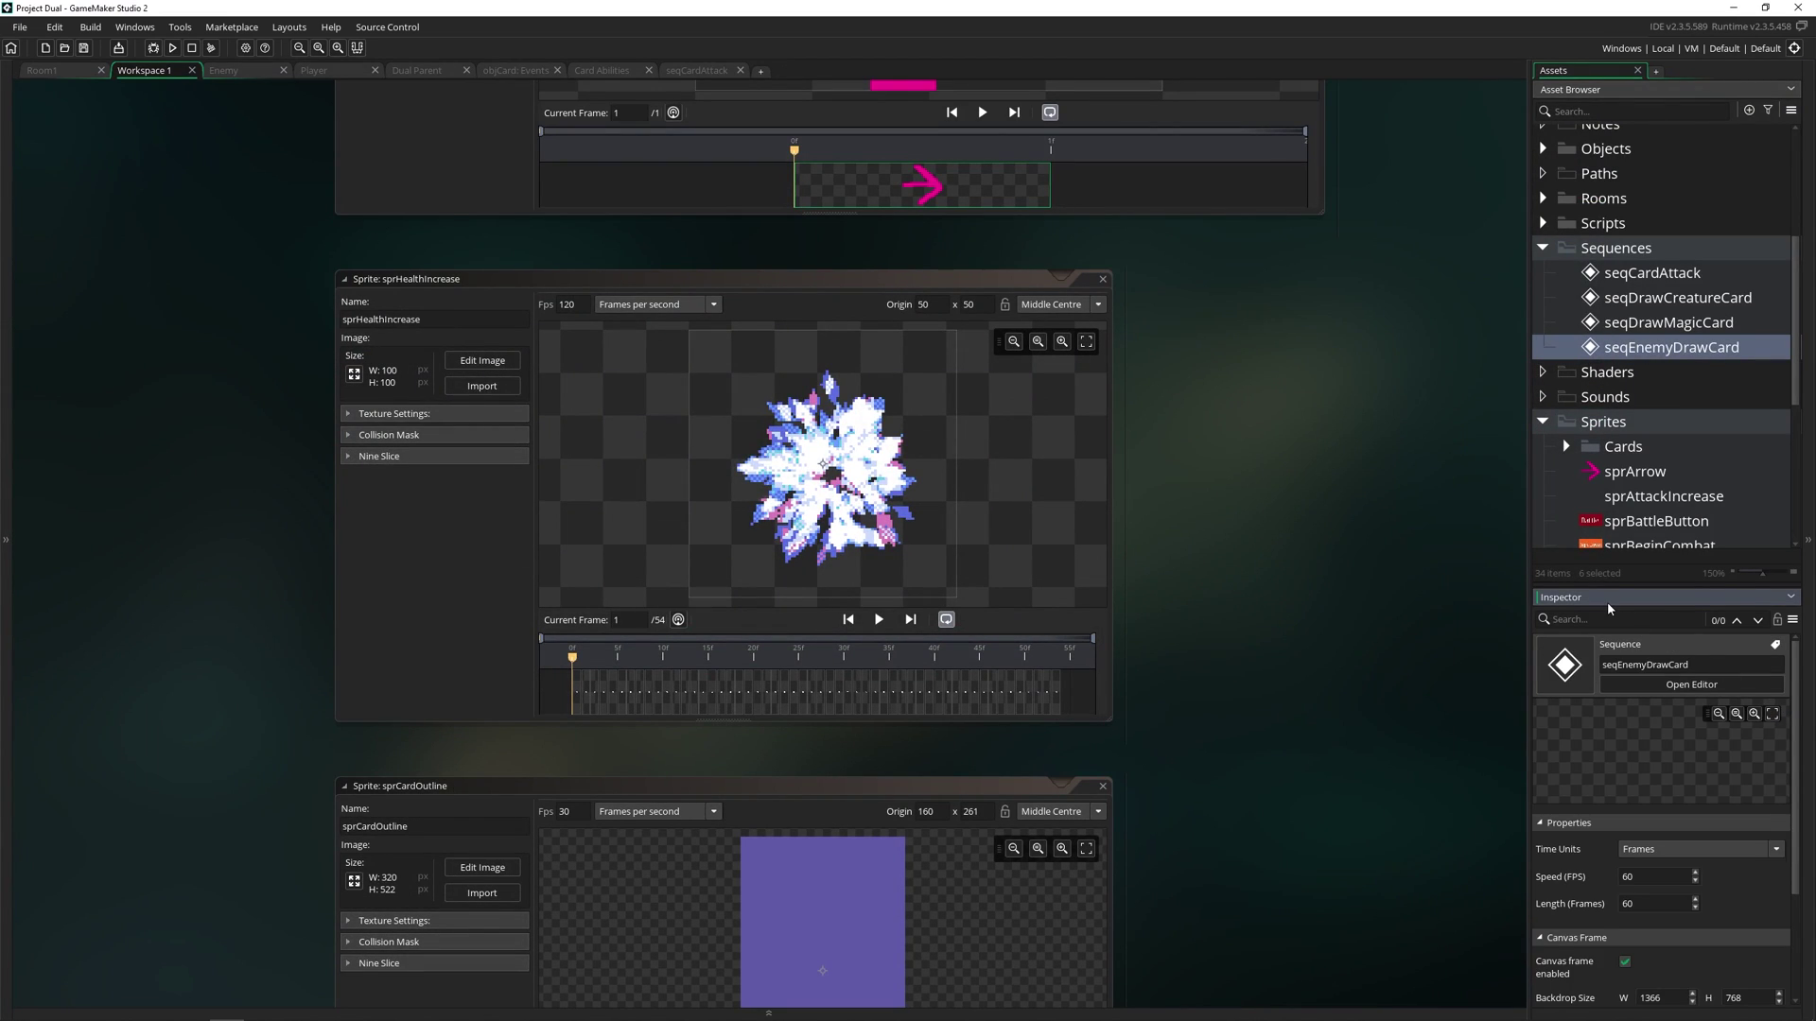
Close the Inspector, reopen it from the Windows menu, and make the panel taller.
right_click(1650, 598)
click(1693, 605)
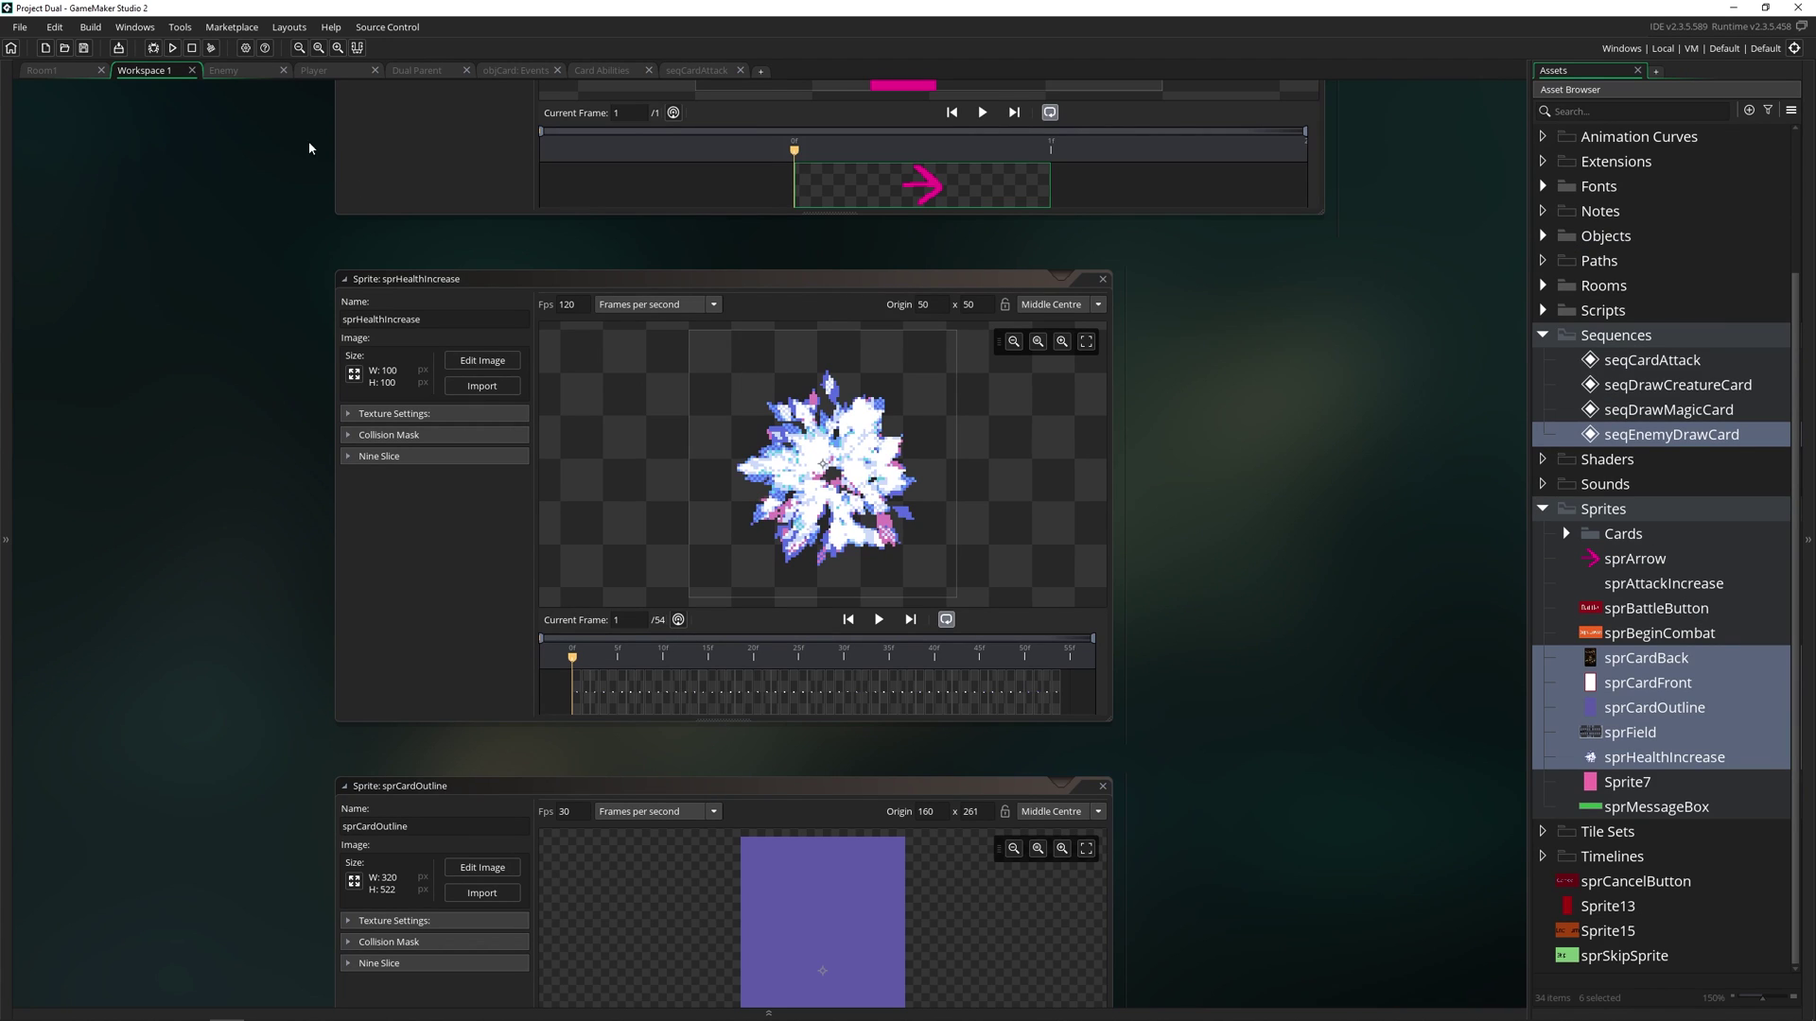
click(134, 26)
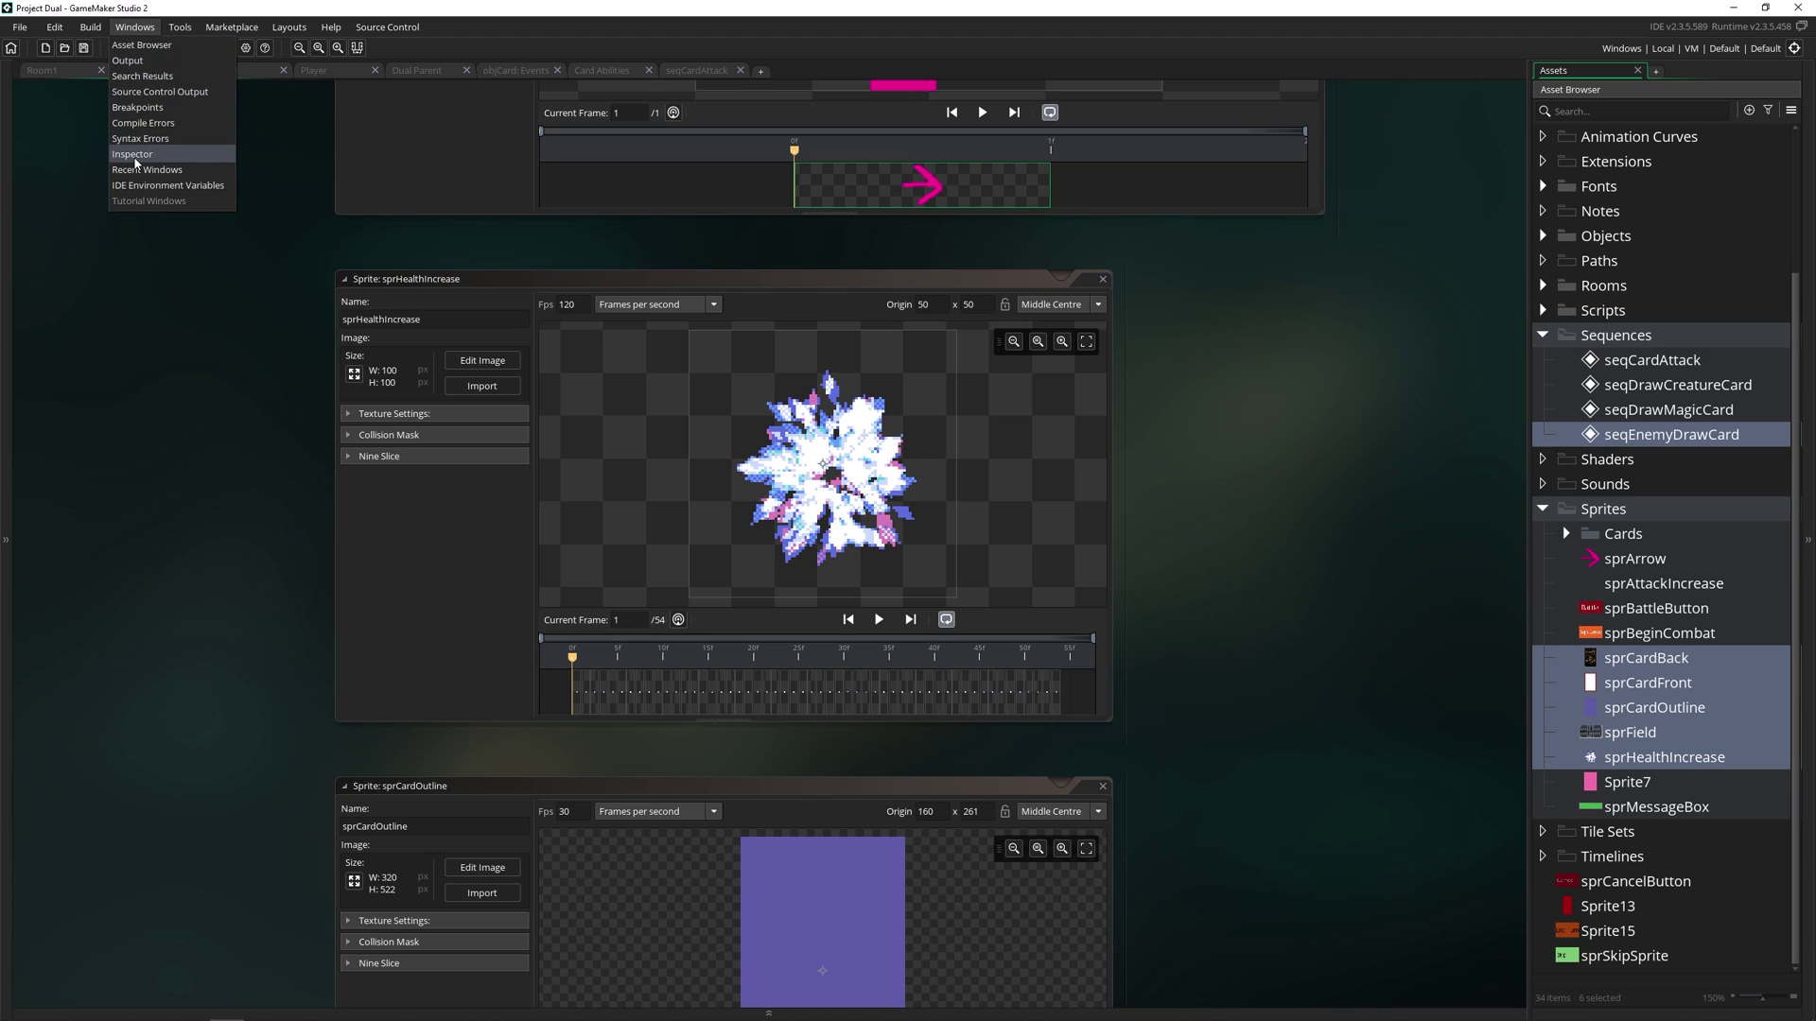
click(133, 154)
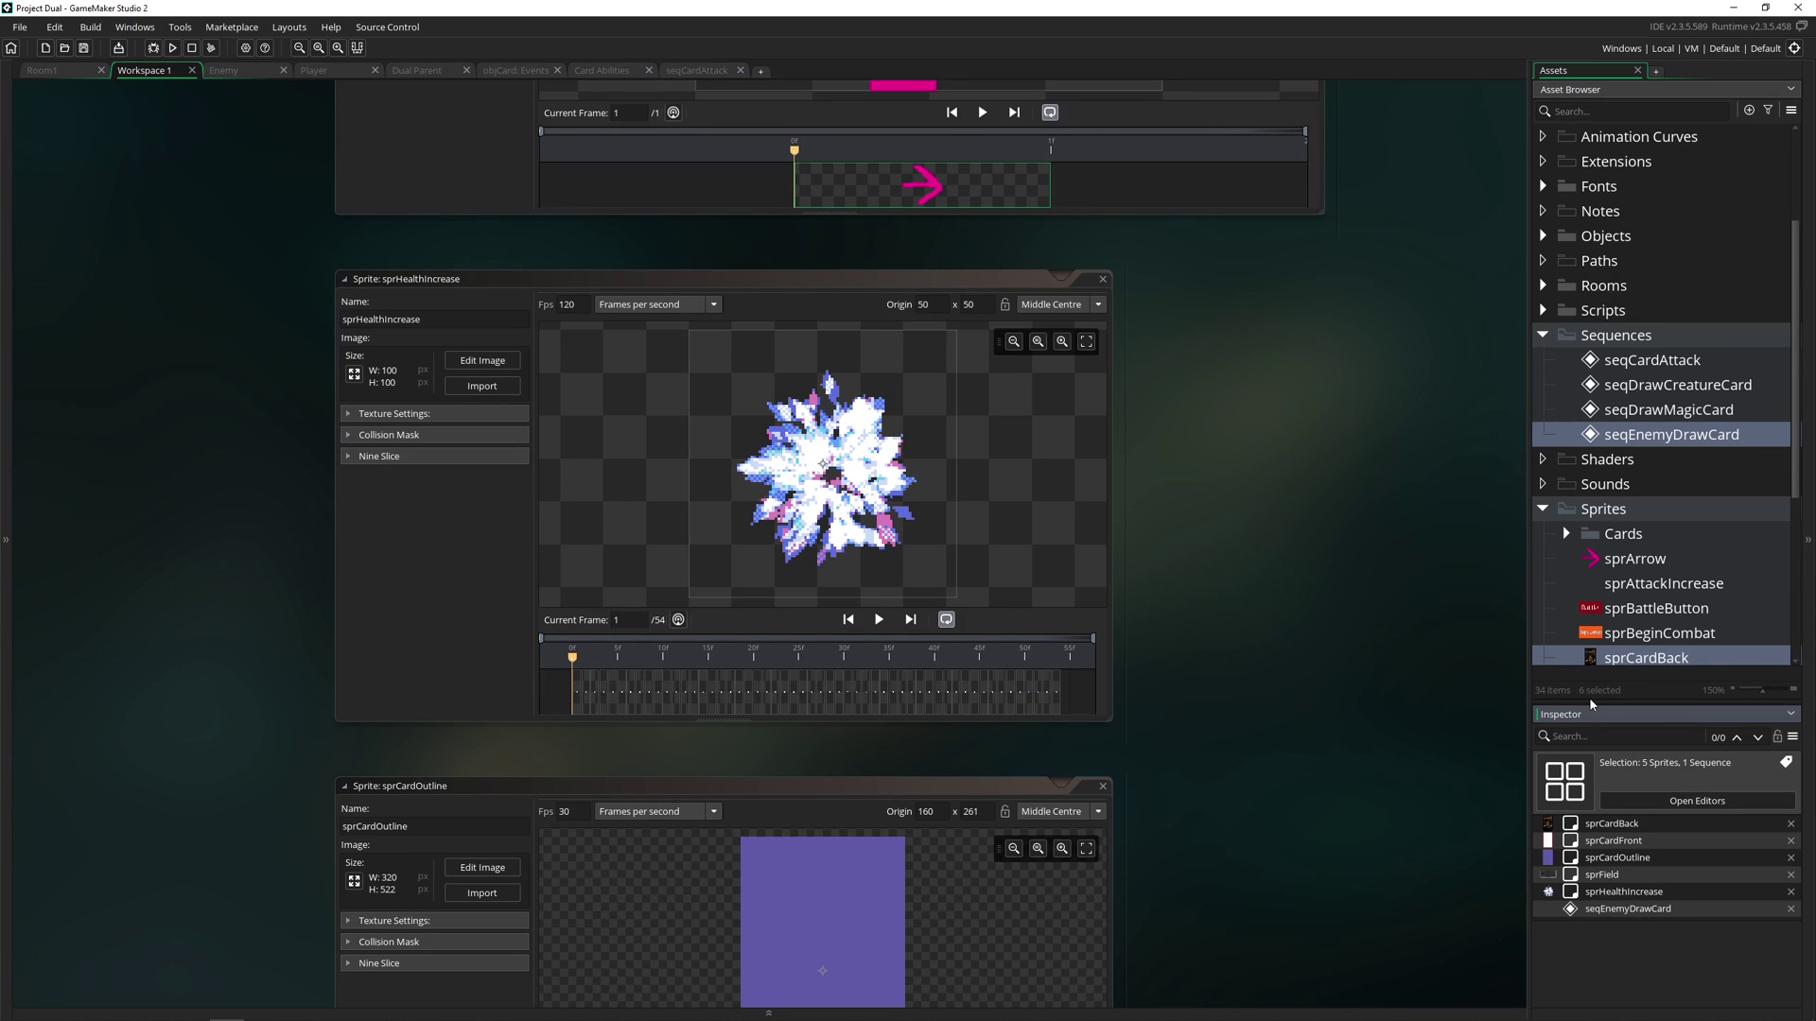
drag(1591, 704, 1594, 588)
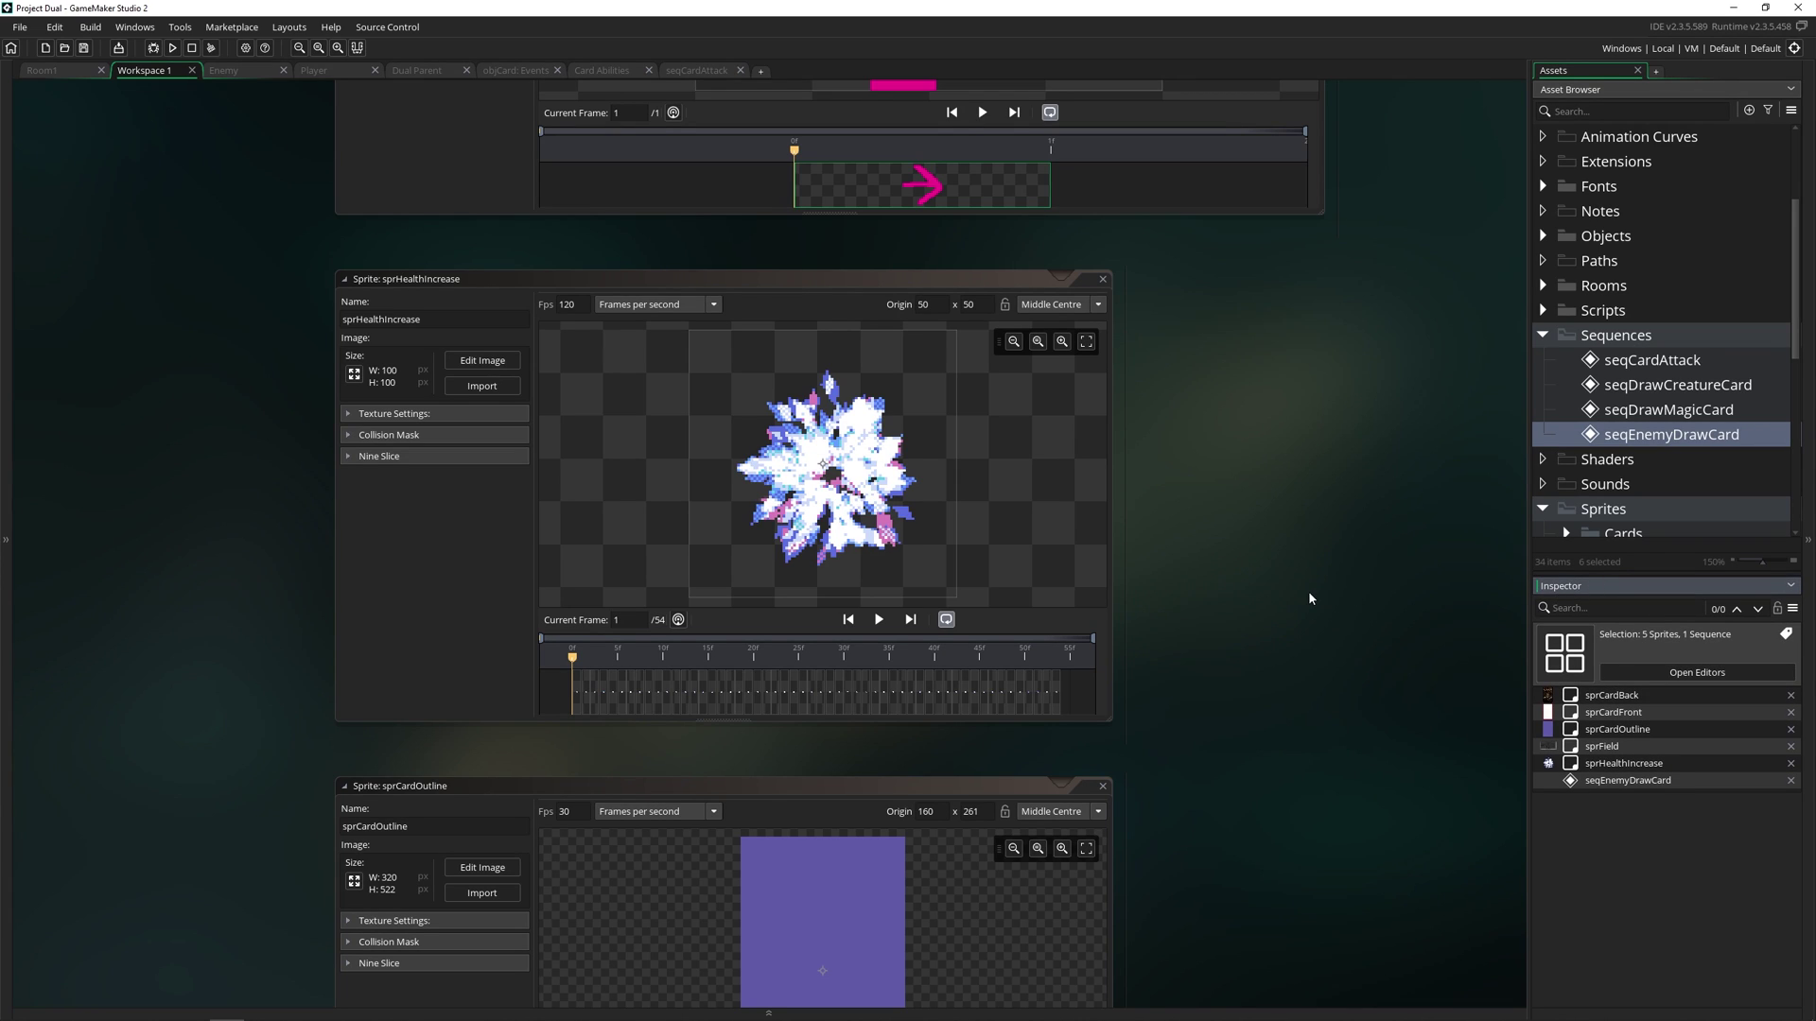
Inspect sprArrow, sprAttackIncrease and sprBattleButton one at a time in the Inspector.
scroll(1622, 208, down, 5)
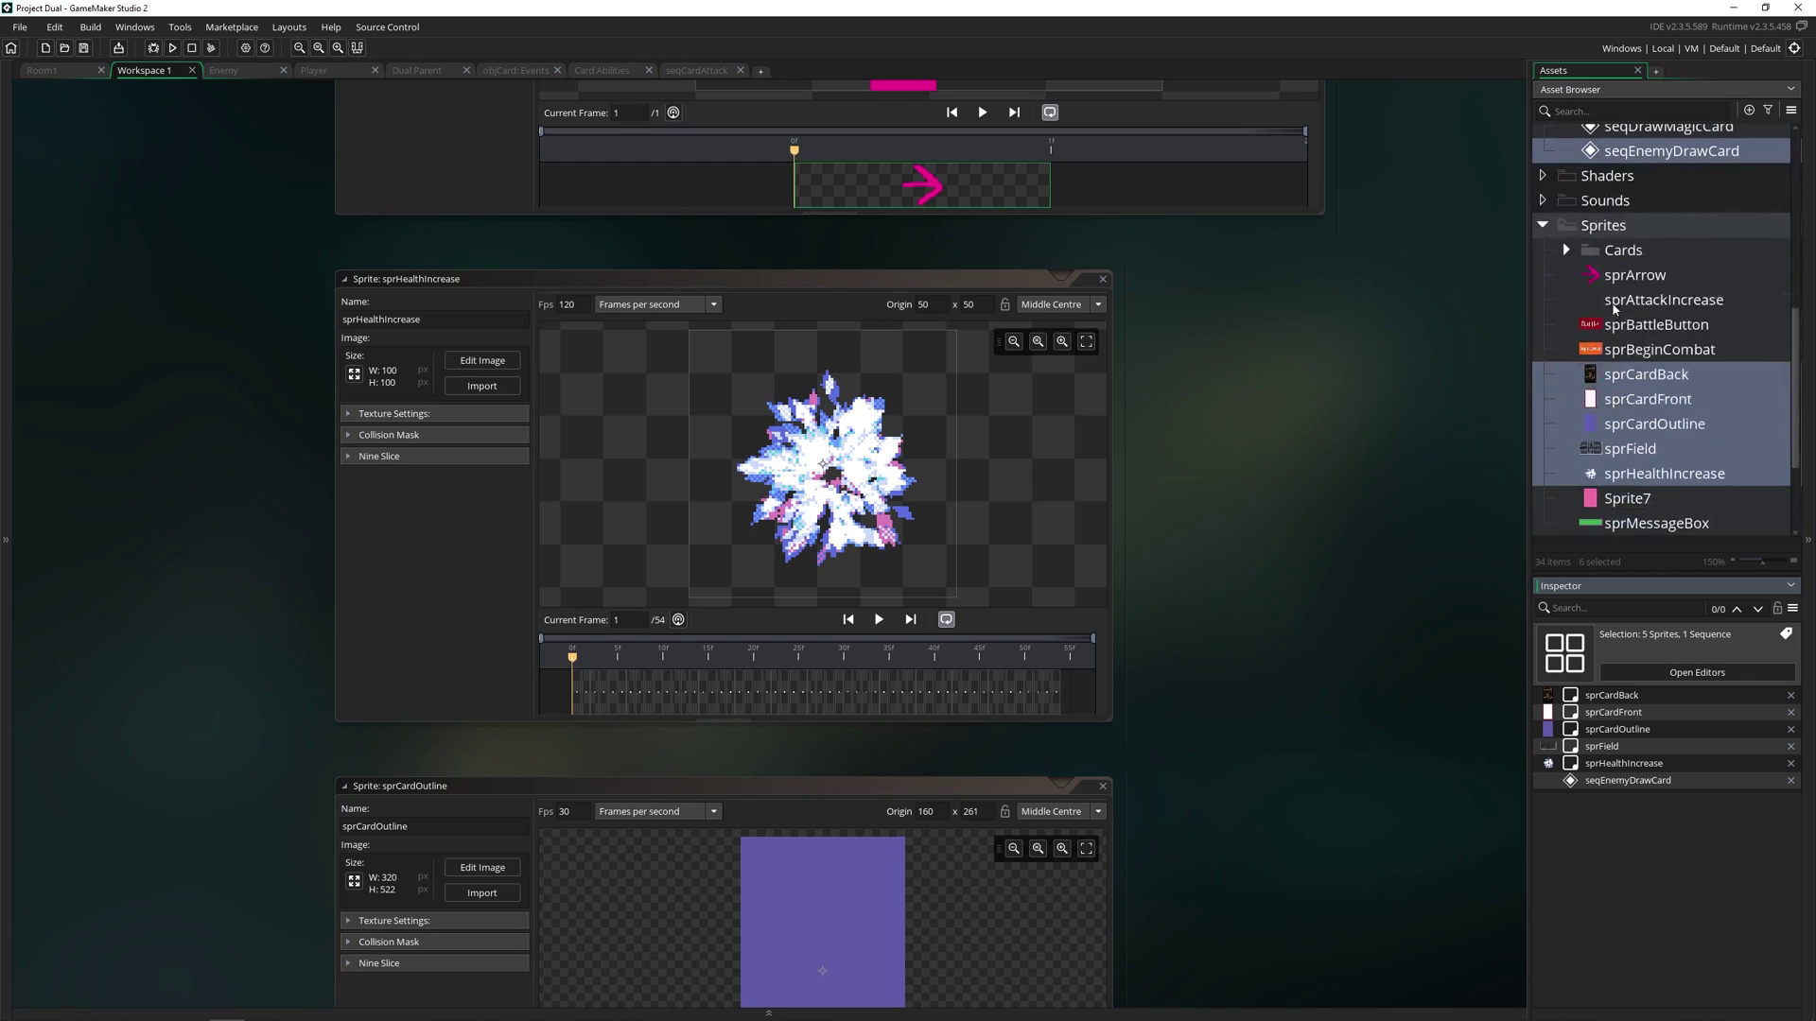
click(1632, 276)
click(1645, 301)
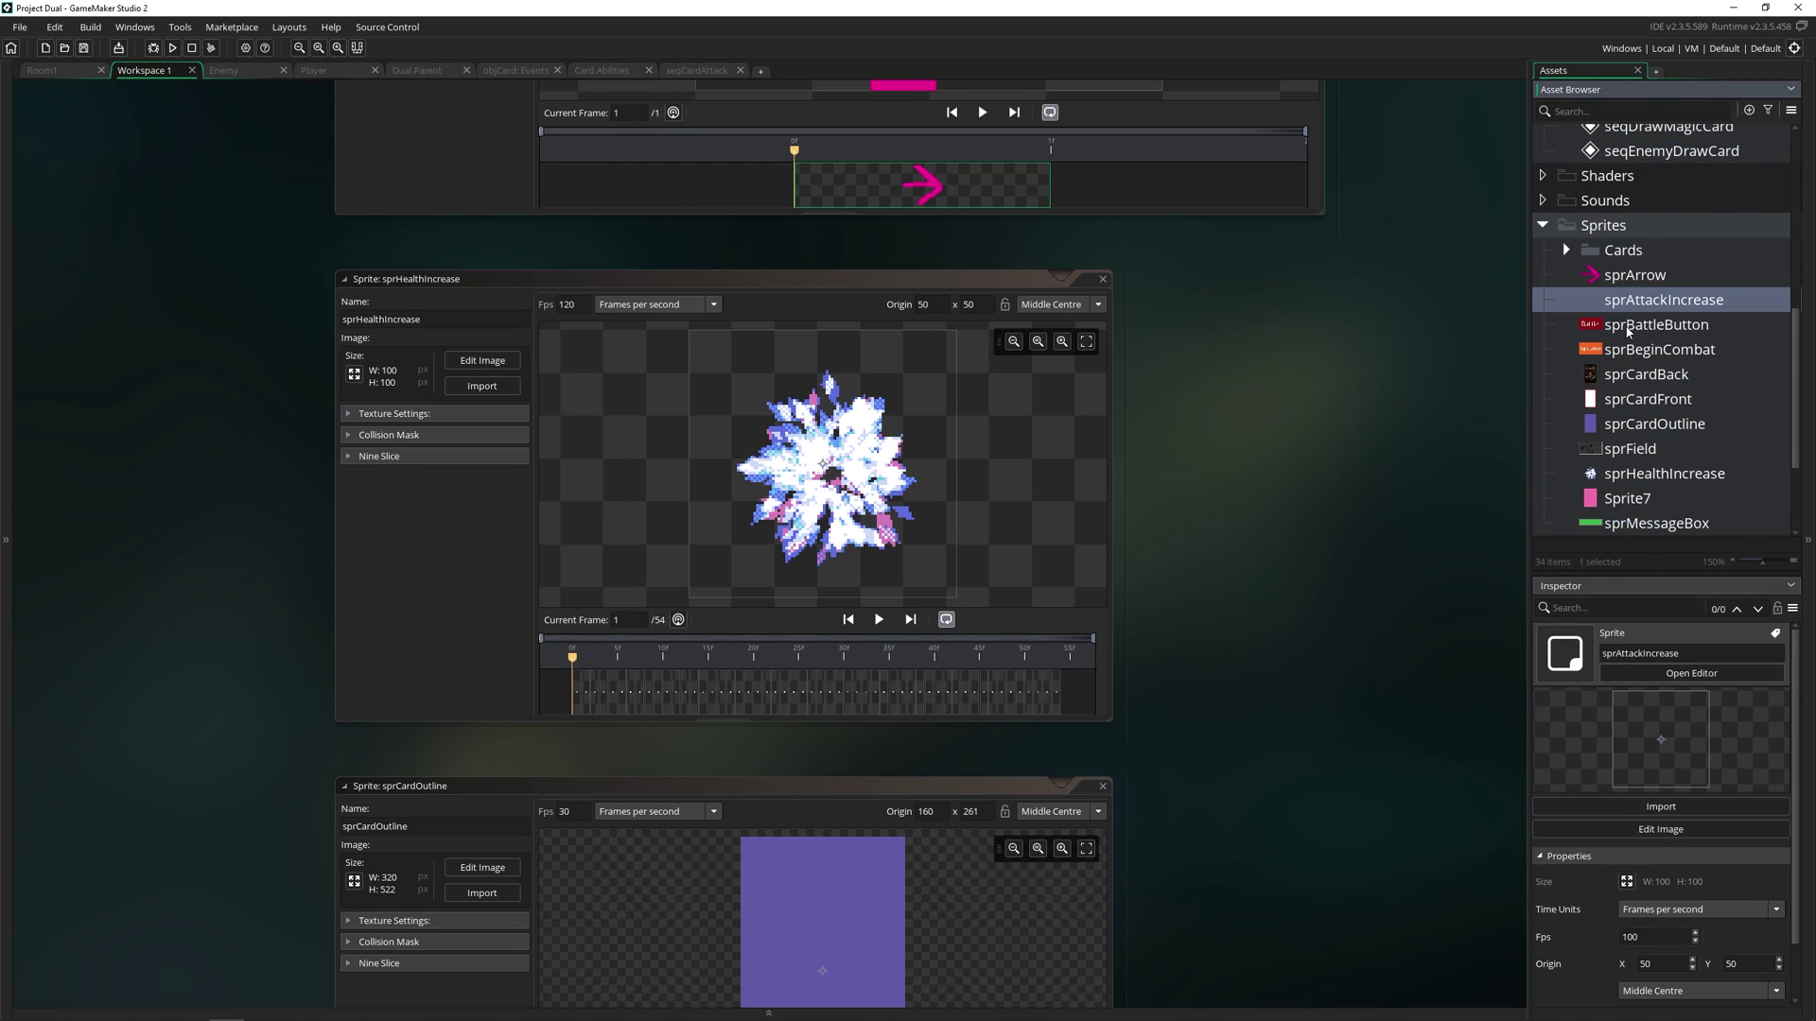
click(1646, 325)
click(1623, 275)
scroll(1623, 281, up, 2)
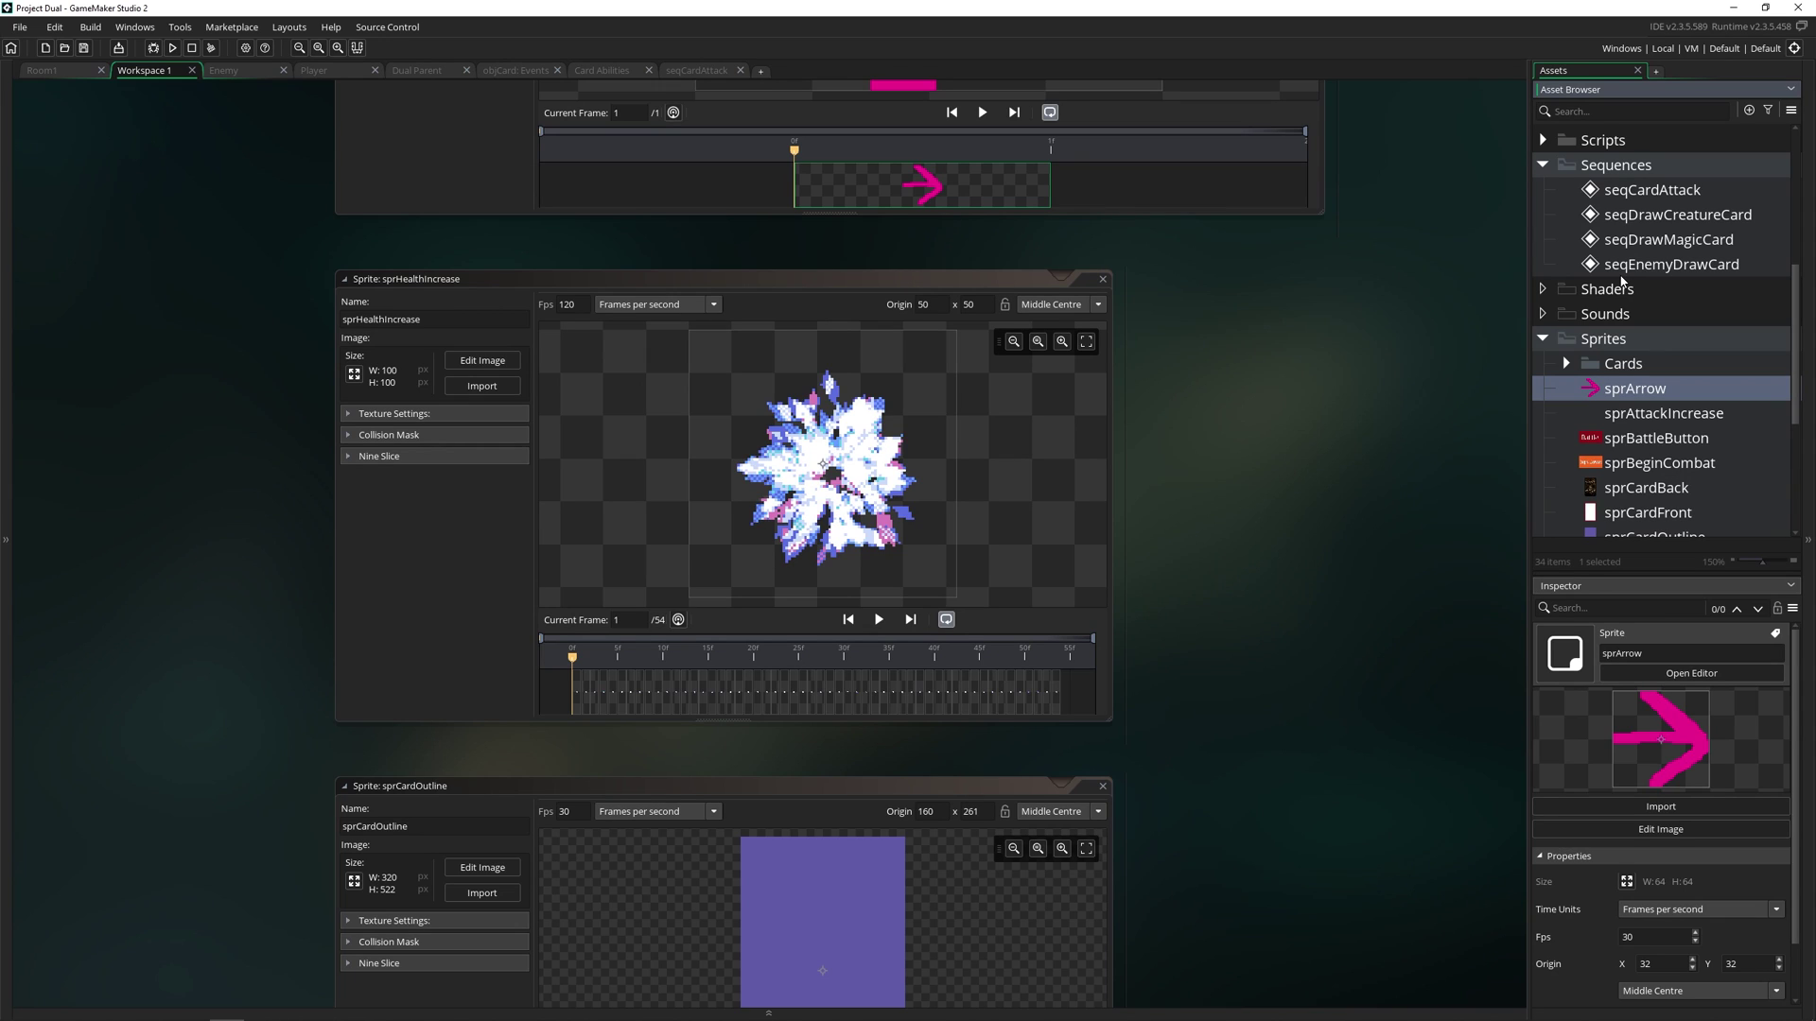
scroll(1621, 280, down, 7)
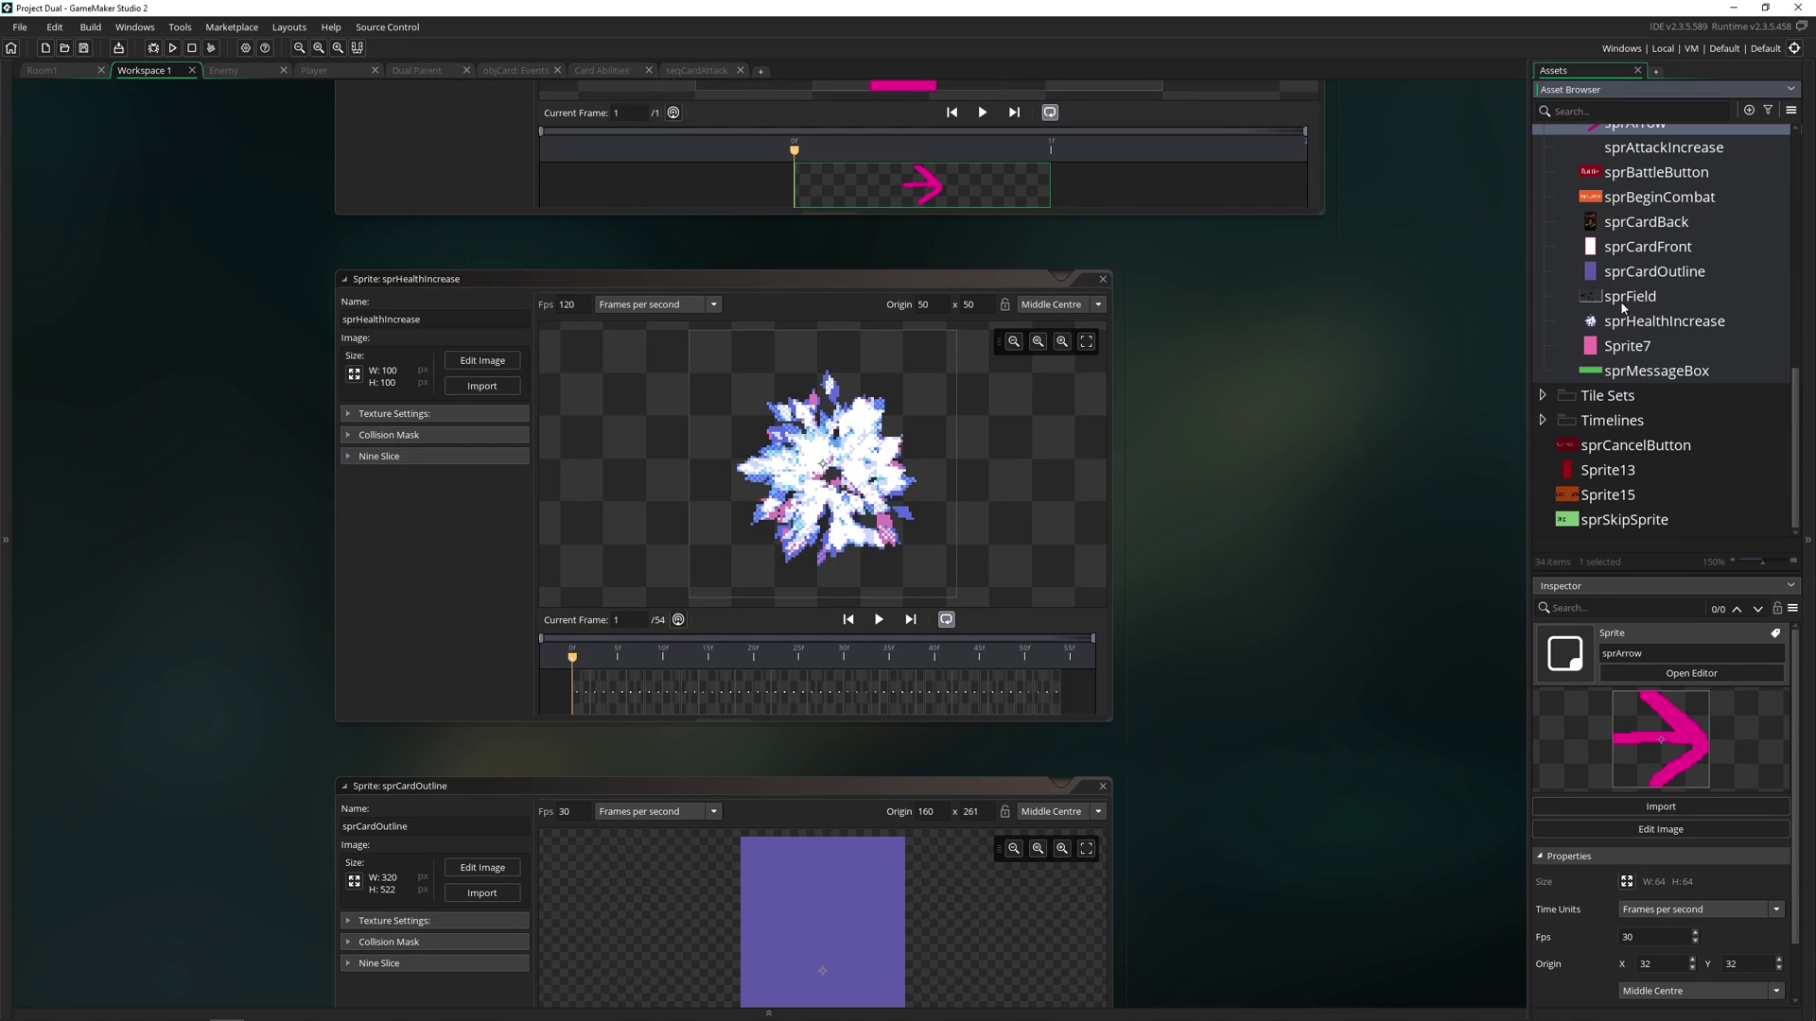
scroll(1640, 422, up, 10)
scroll(1641, 423, up, 1)
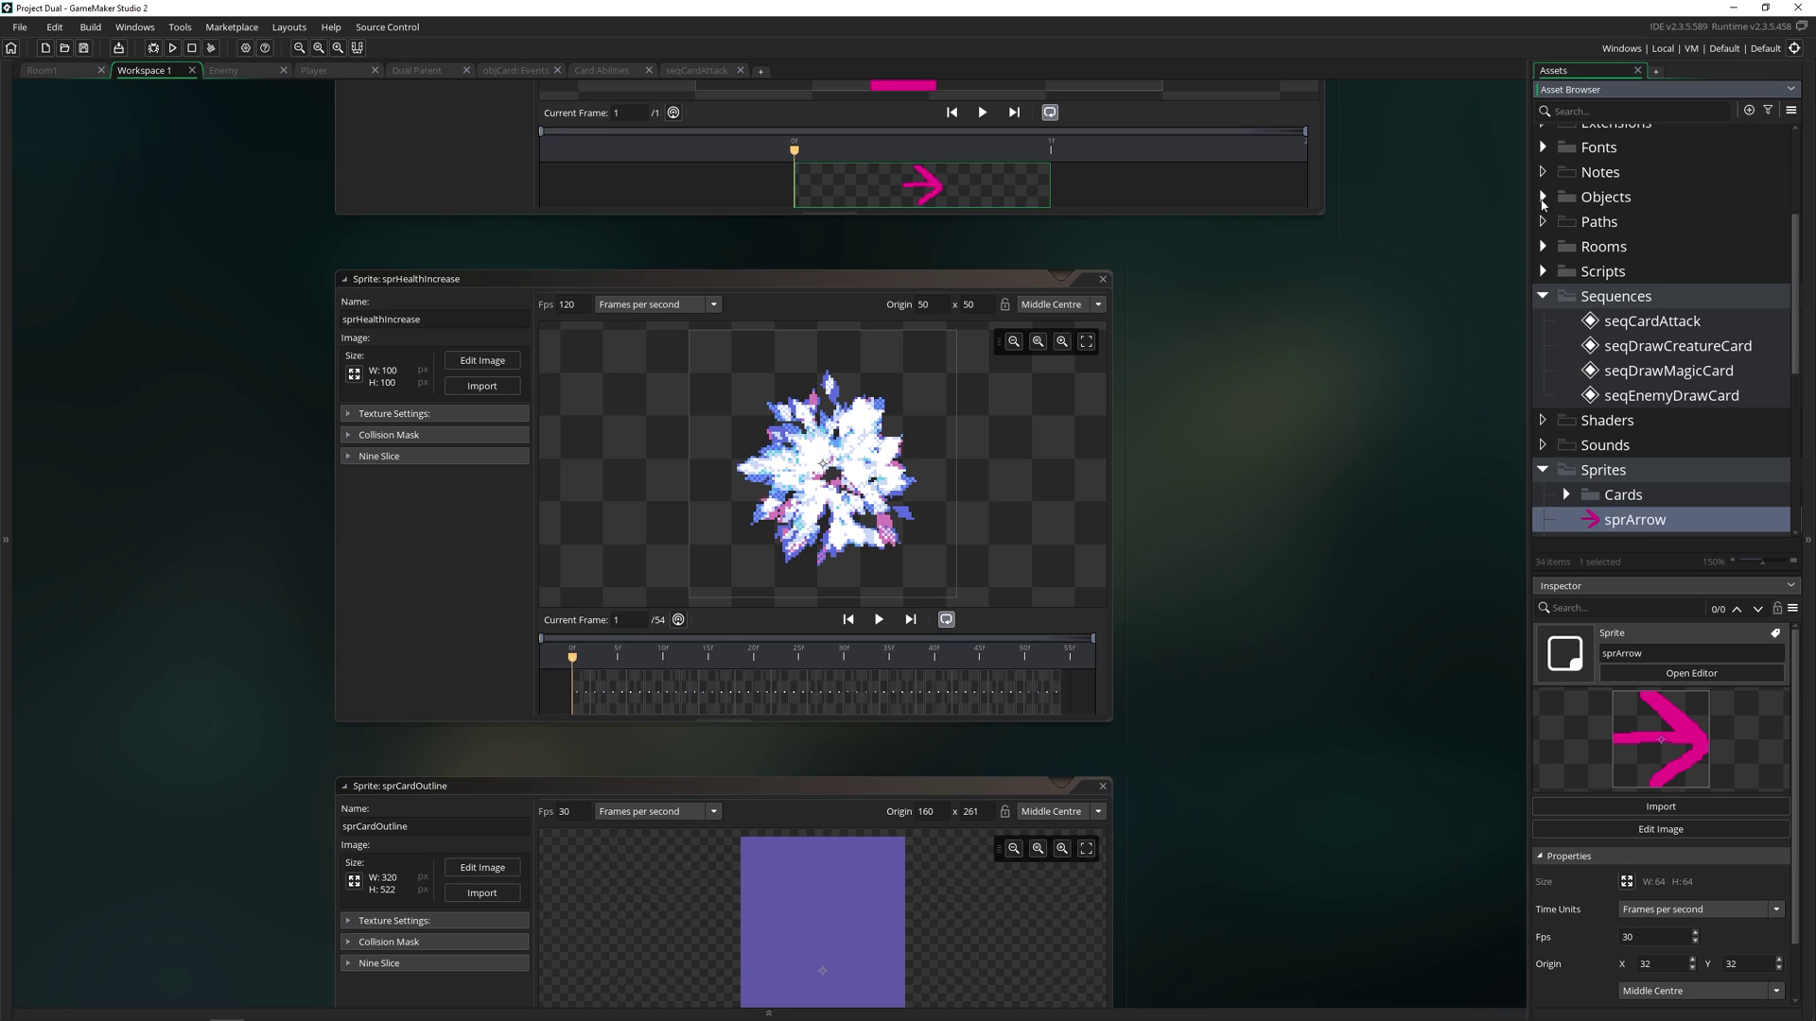
Expand the Objects folder and inspect objAnimation, objArrow and objCard in turn.
click(1543, 197)
click(1609, 271)
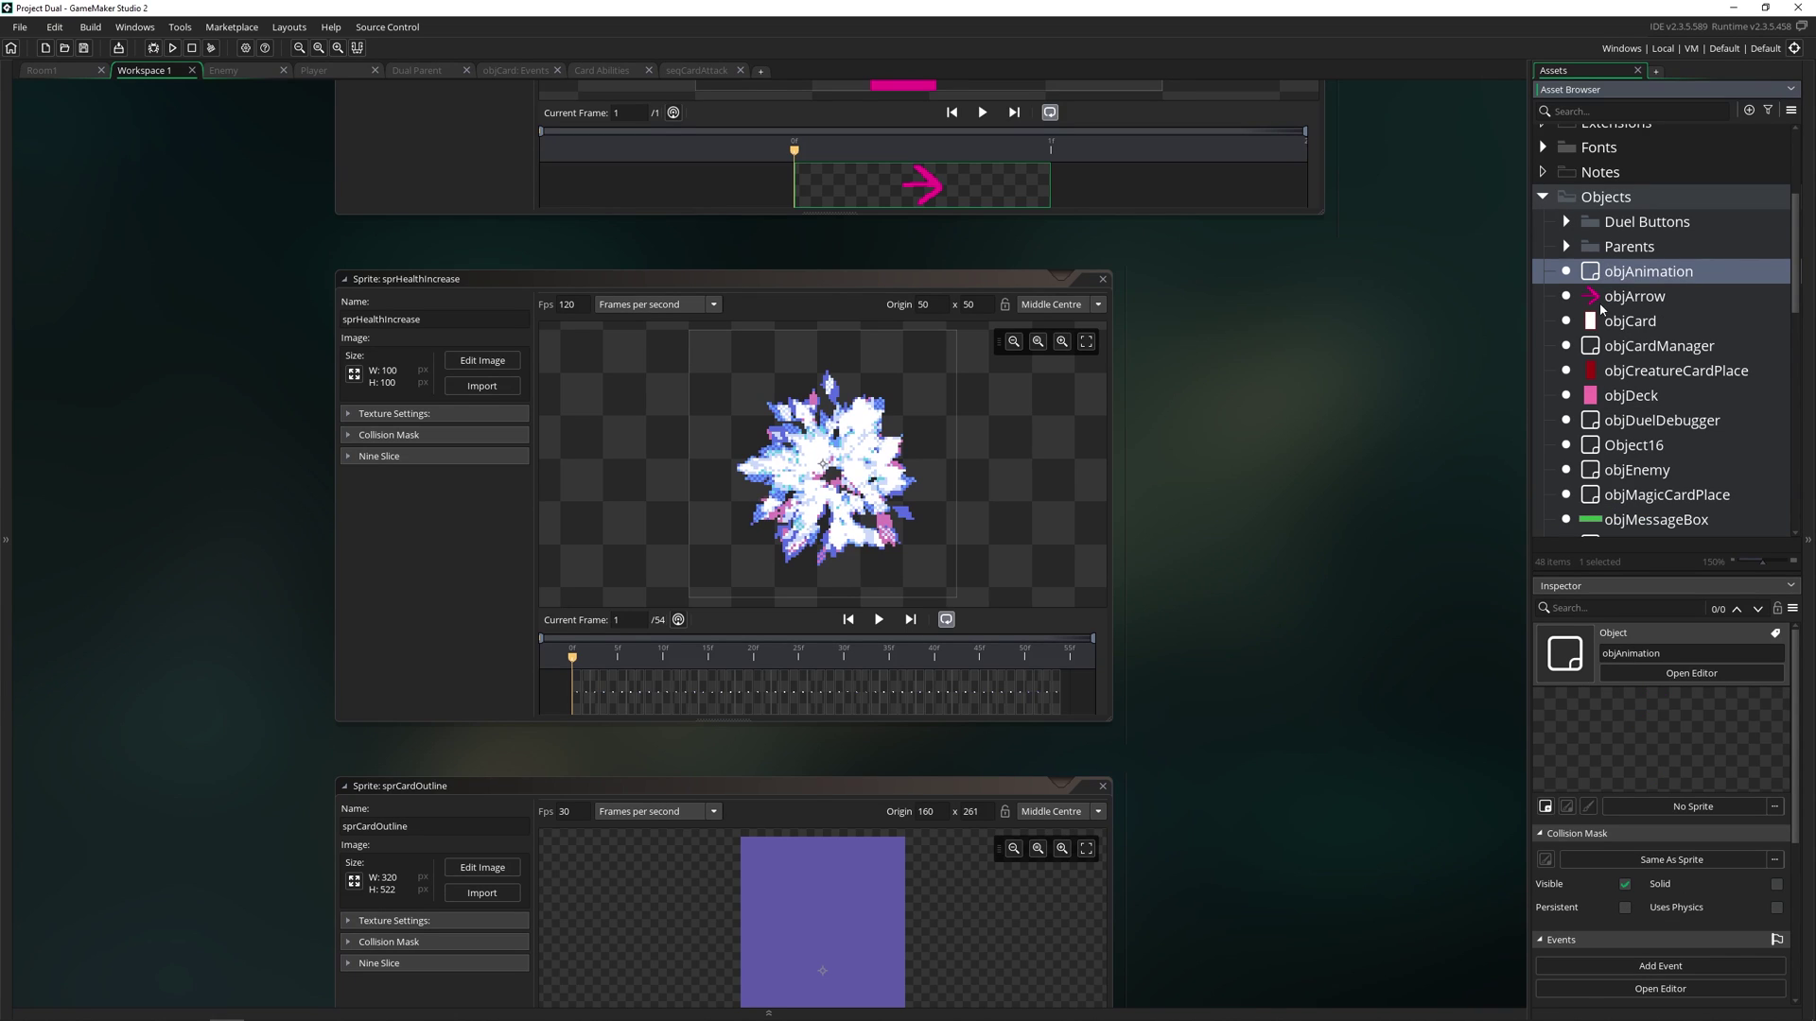
click(1612, 296)
click(1616, 322)
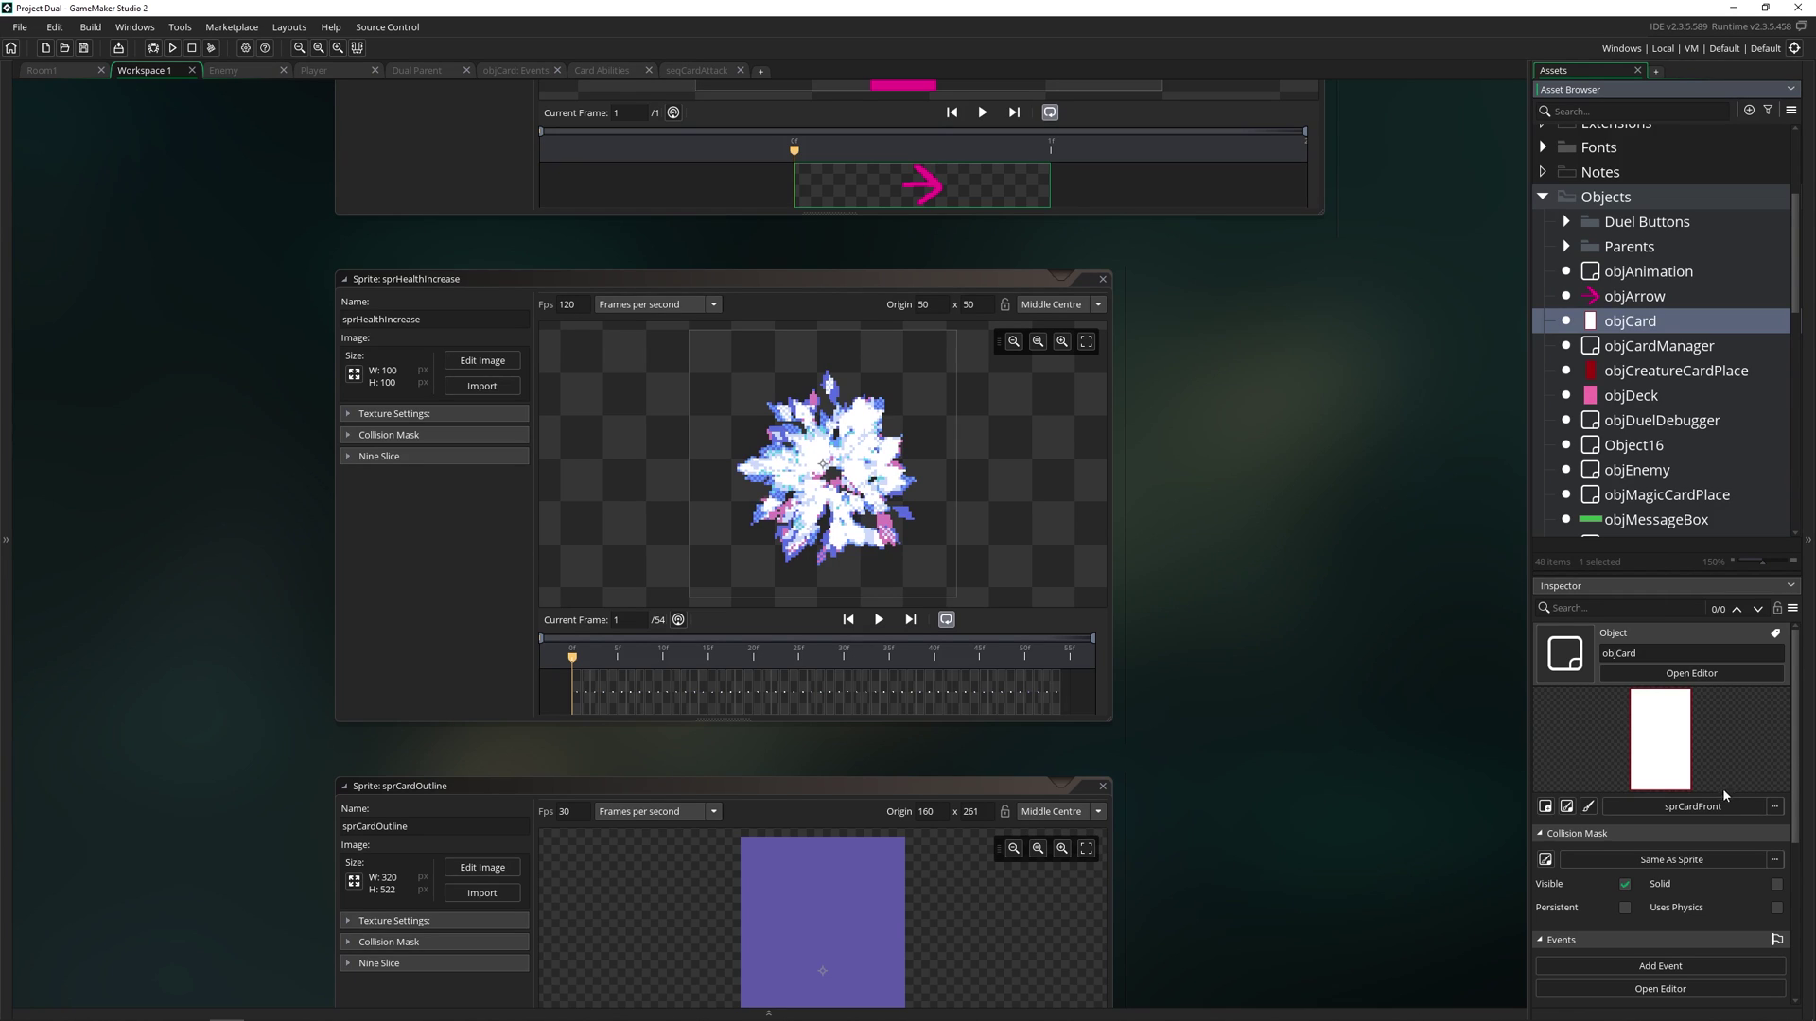
scroll(1693, 804, down, 1)
scroll(1698, 912, up, 1)
scroll(1726, 435, down, 5)
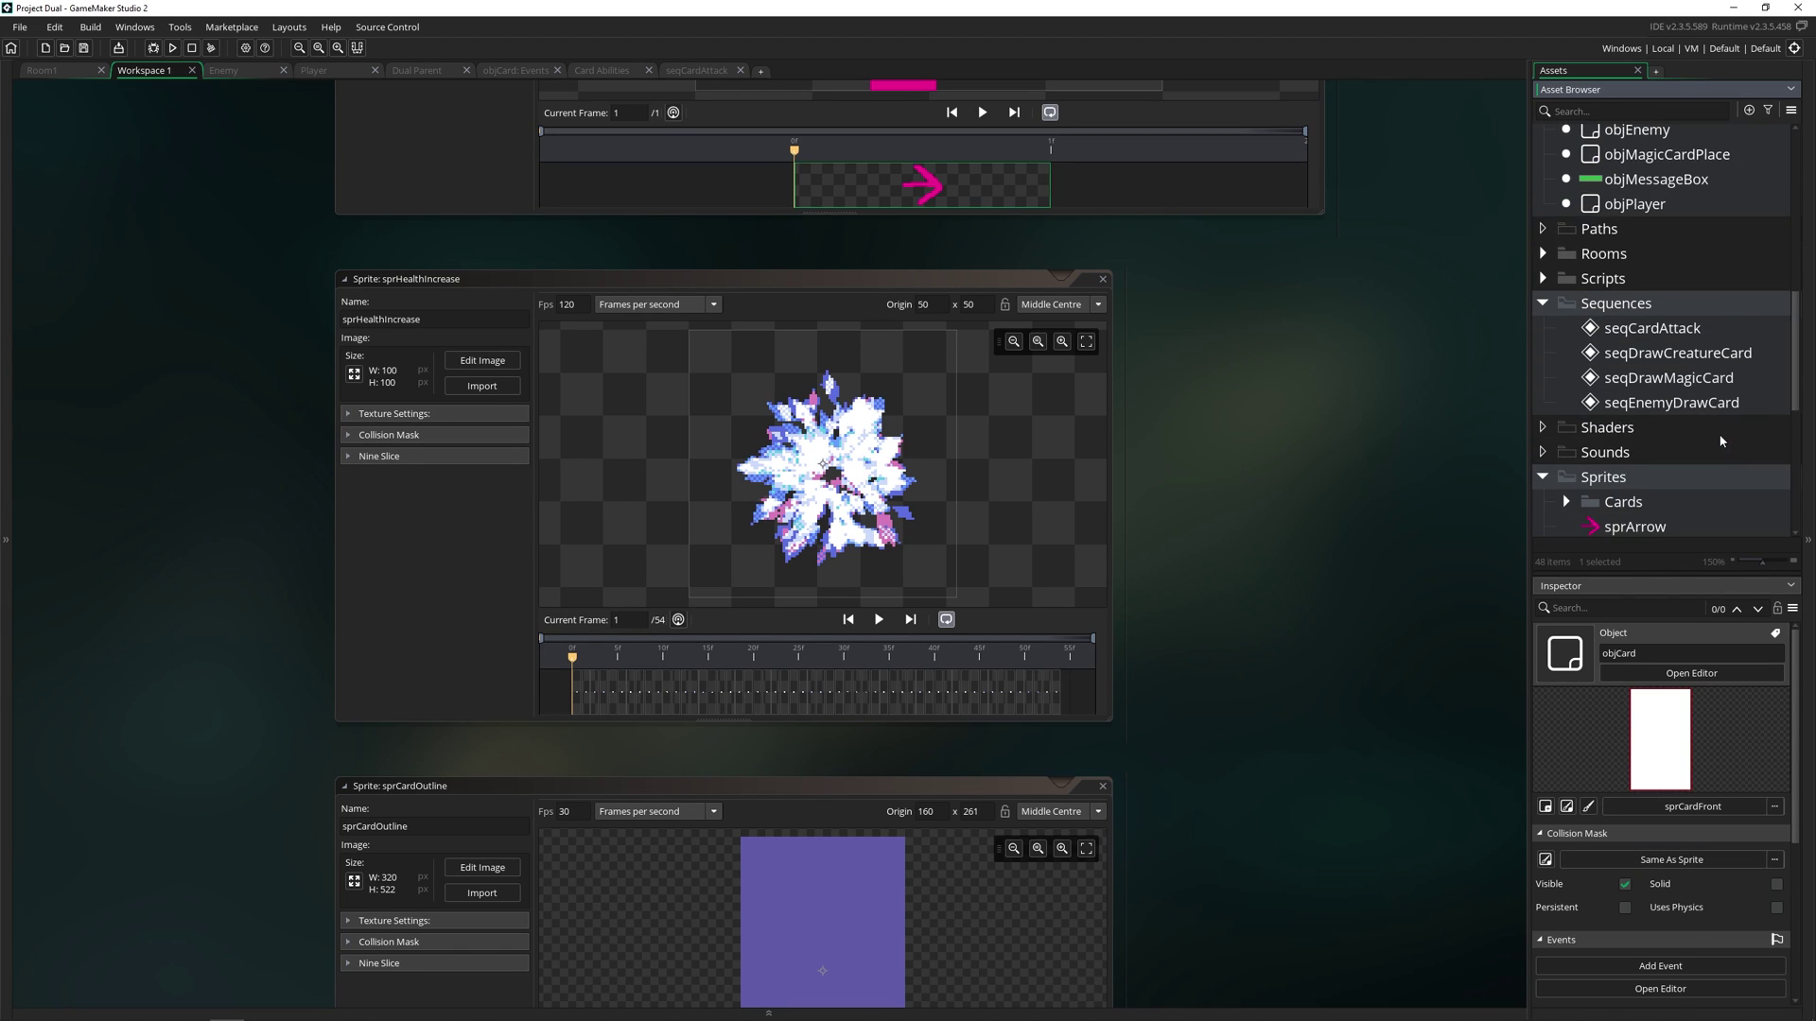
scroll(1717, 434, up, 3)
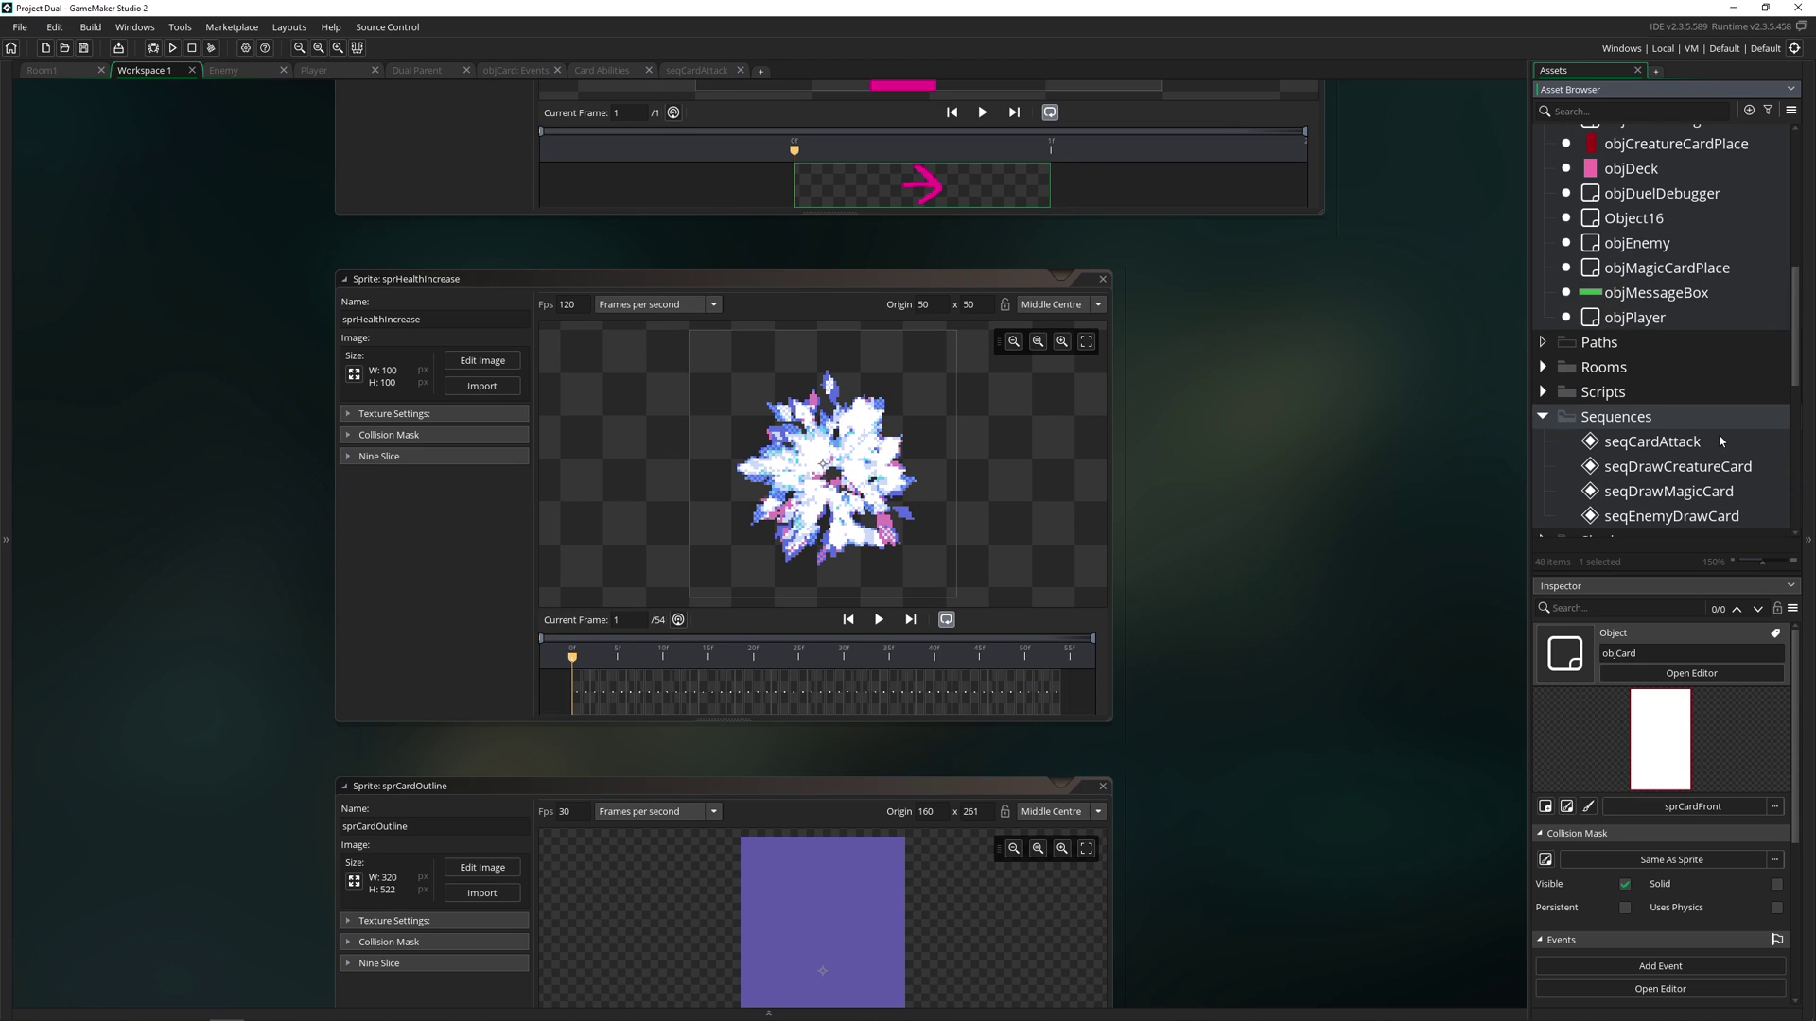
Add objCardManager and objCreatureCardPlace to the selection, then view each object individually, ending on objCard.
ctrl+click(1629, 207)
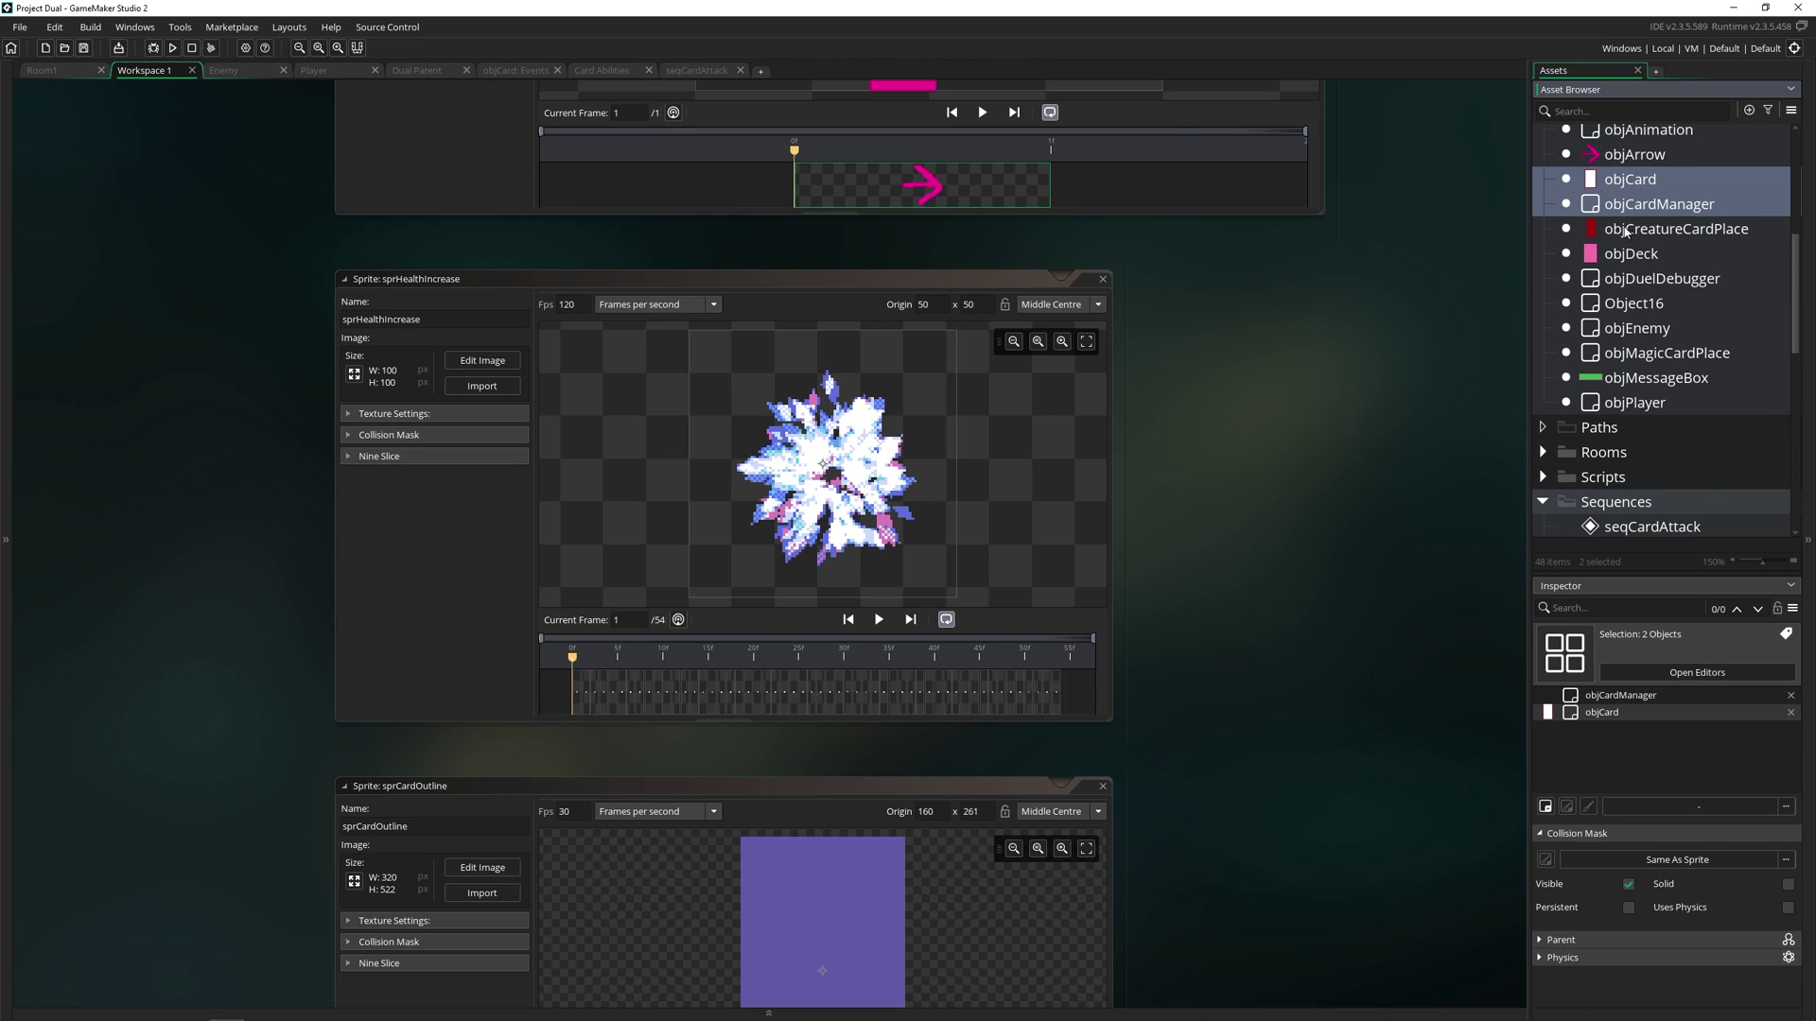
ctrl+click(1623, 233)
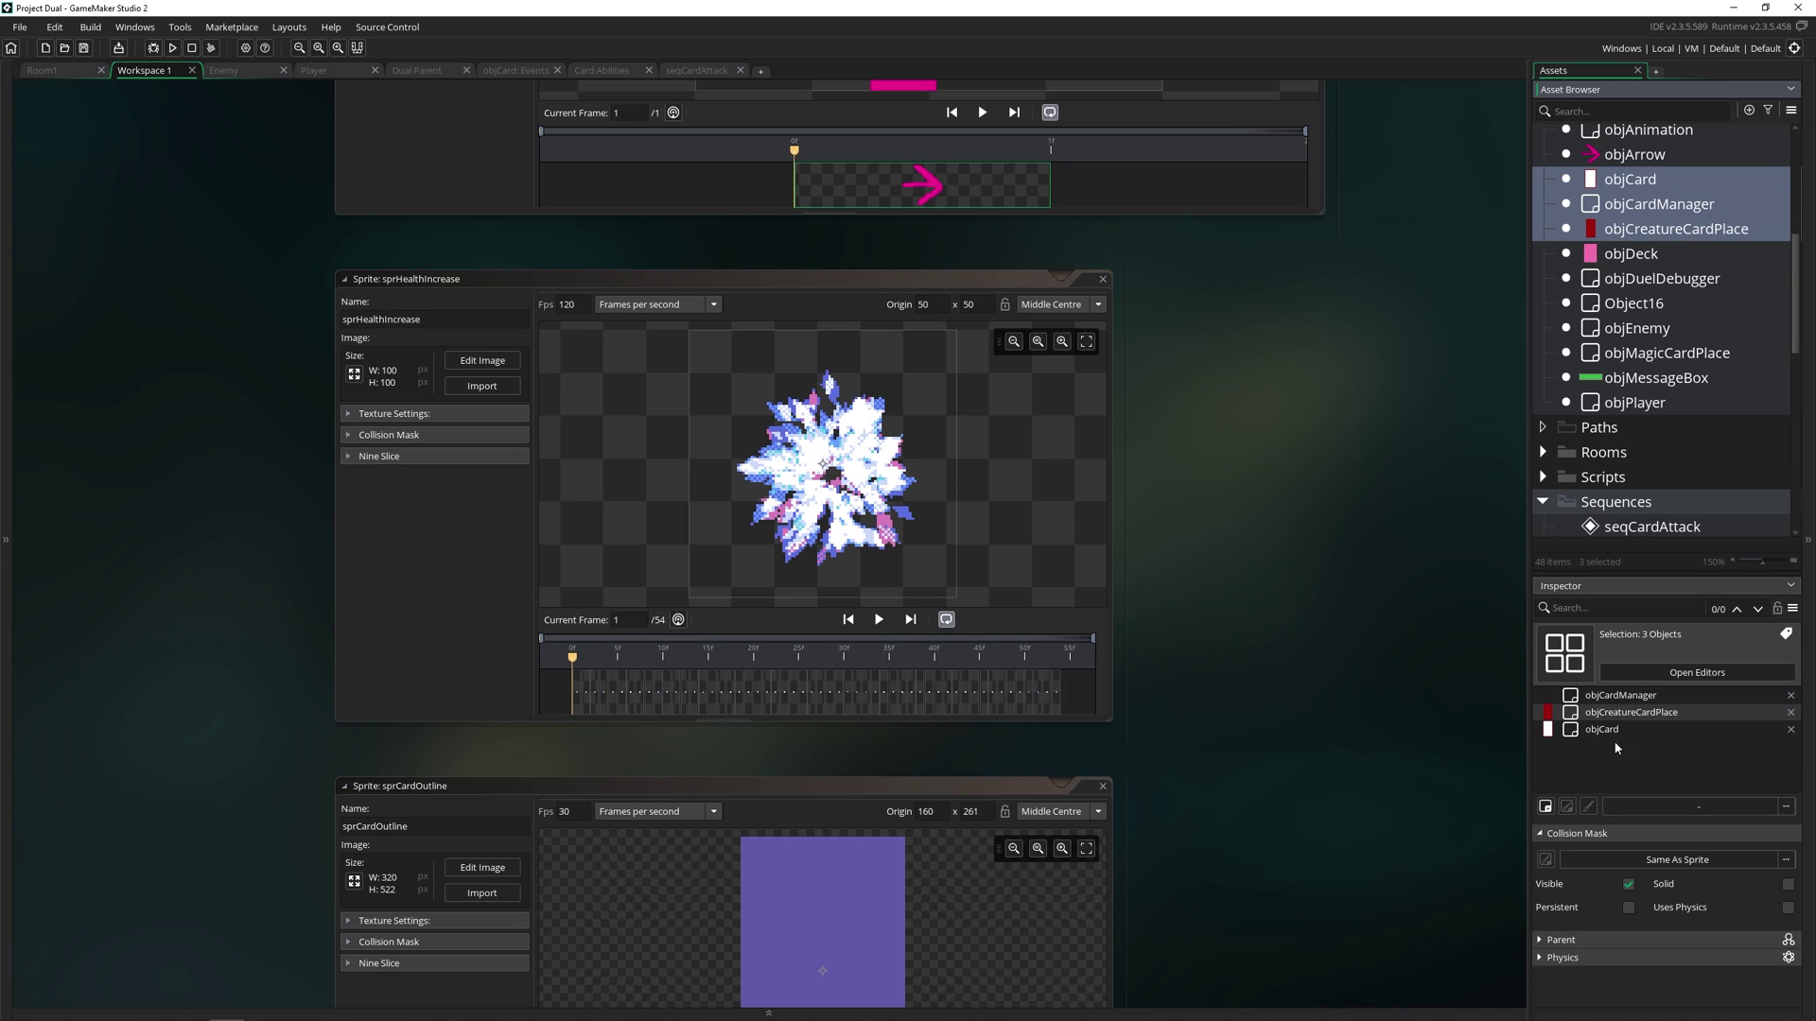
click(1629, 697)
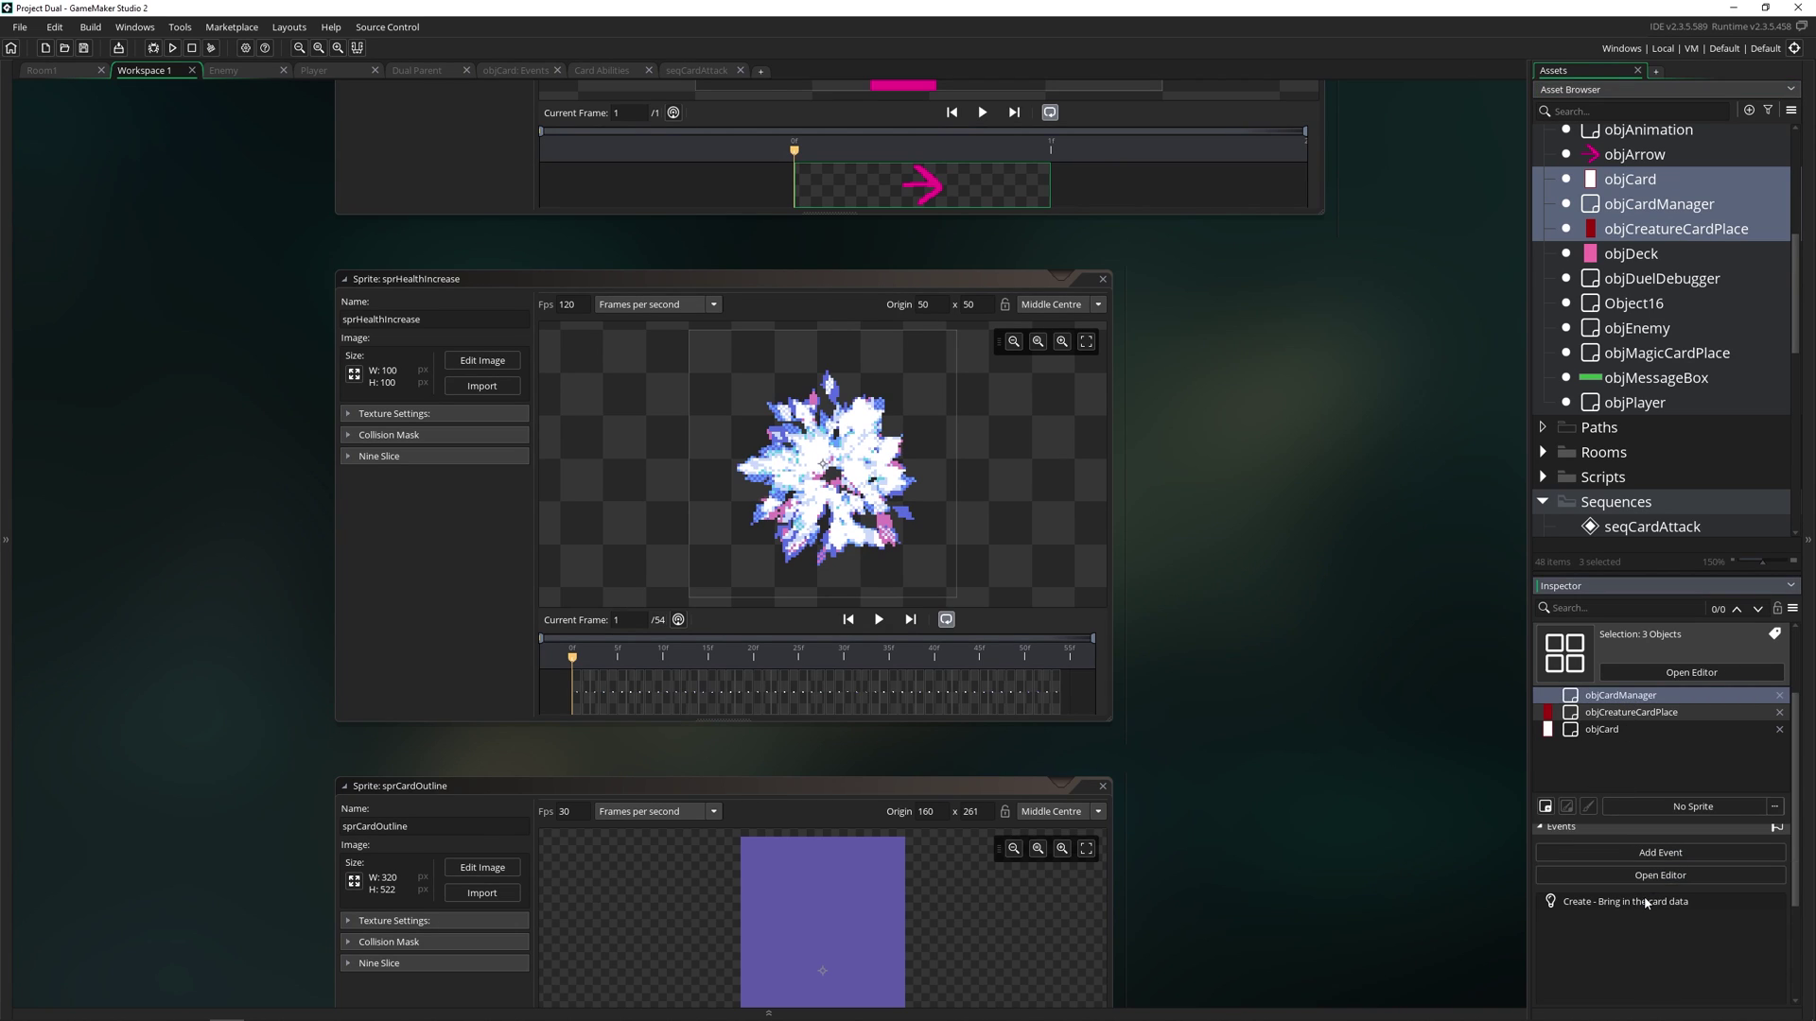
click(1632, 713)
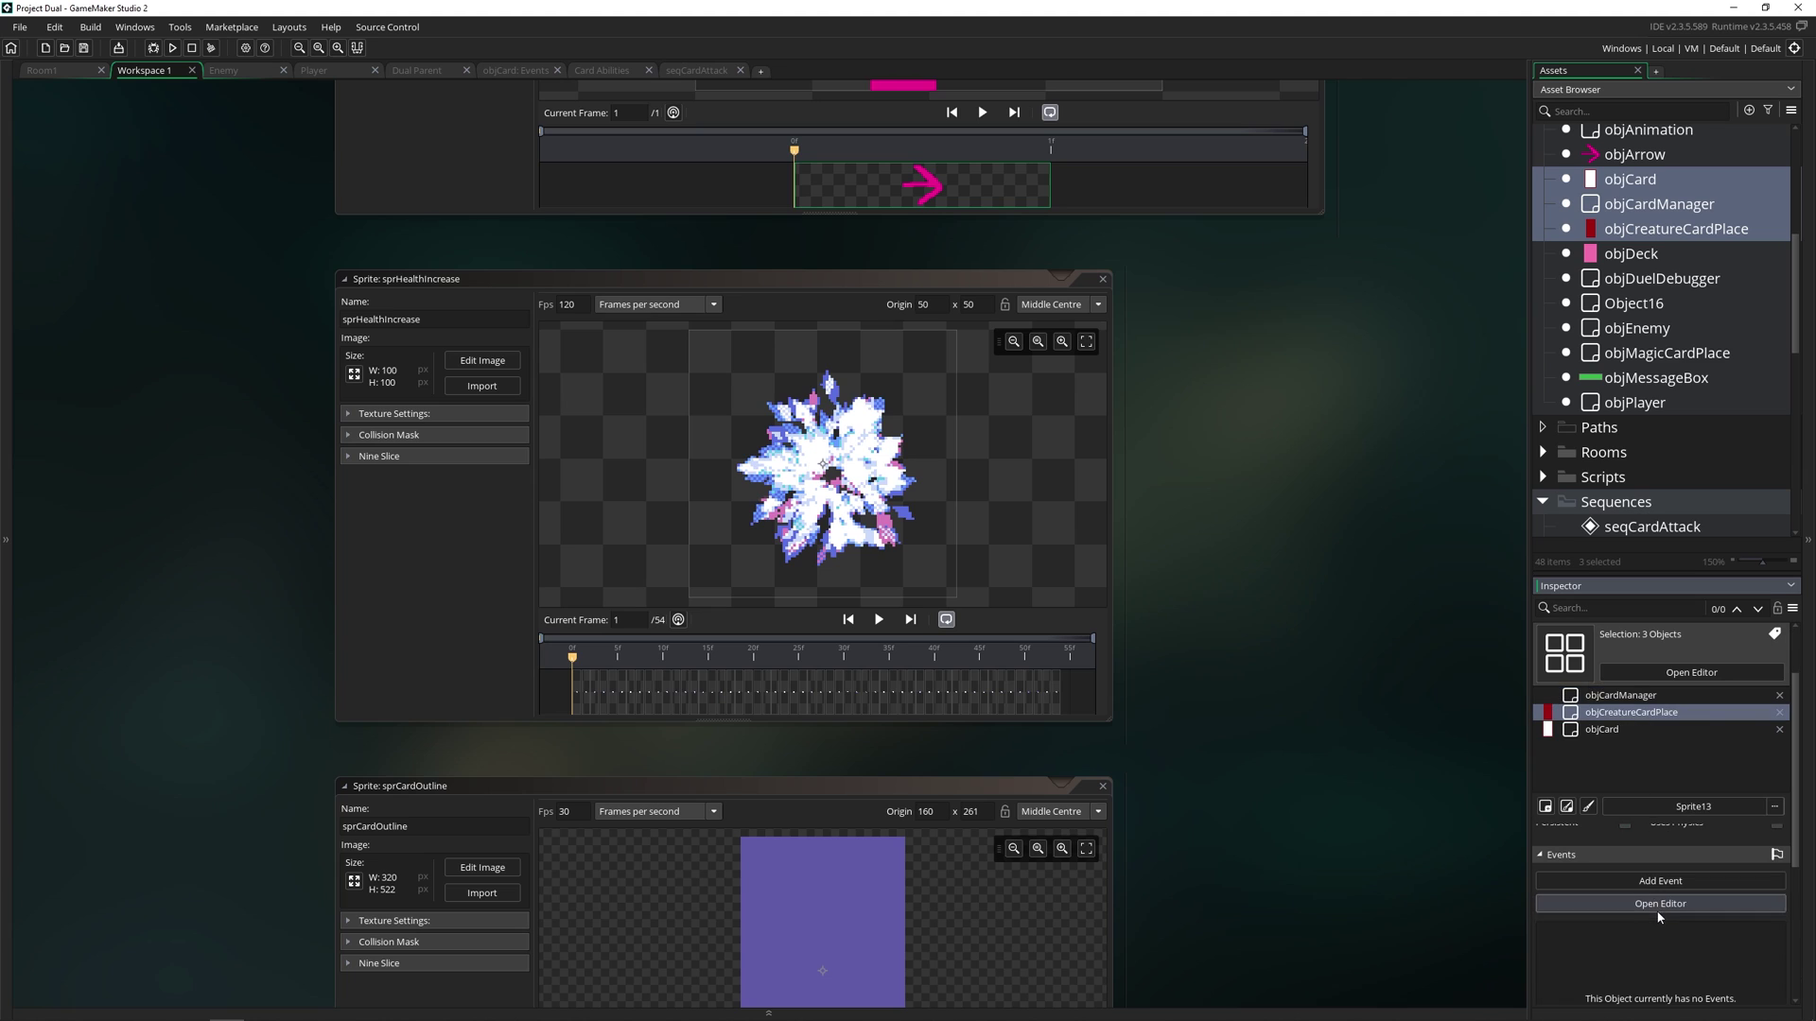
click(1664, 730)
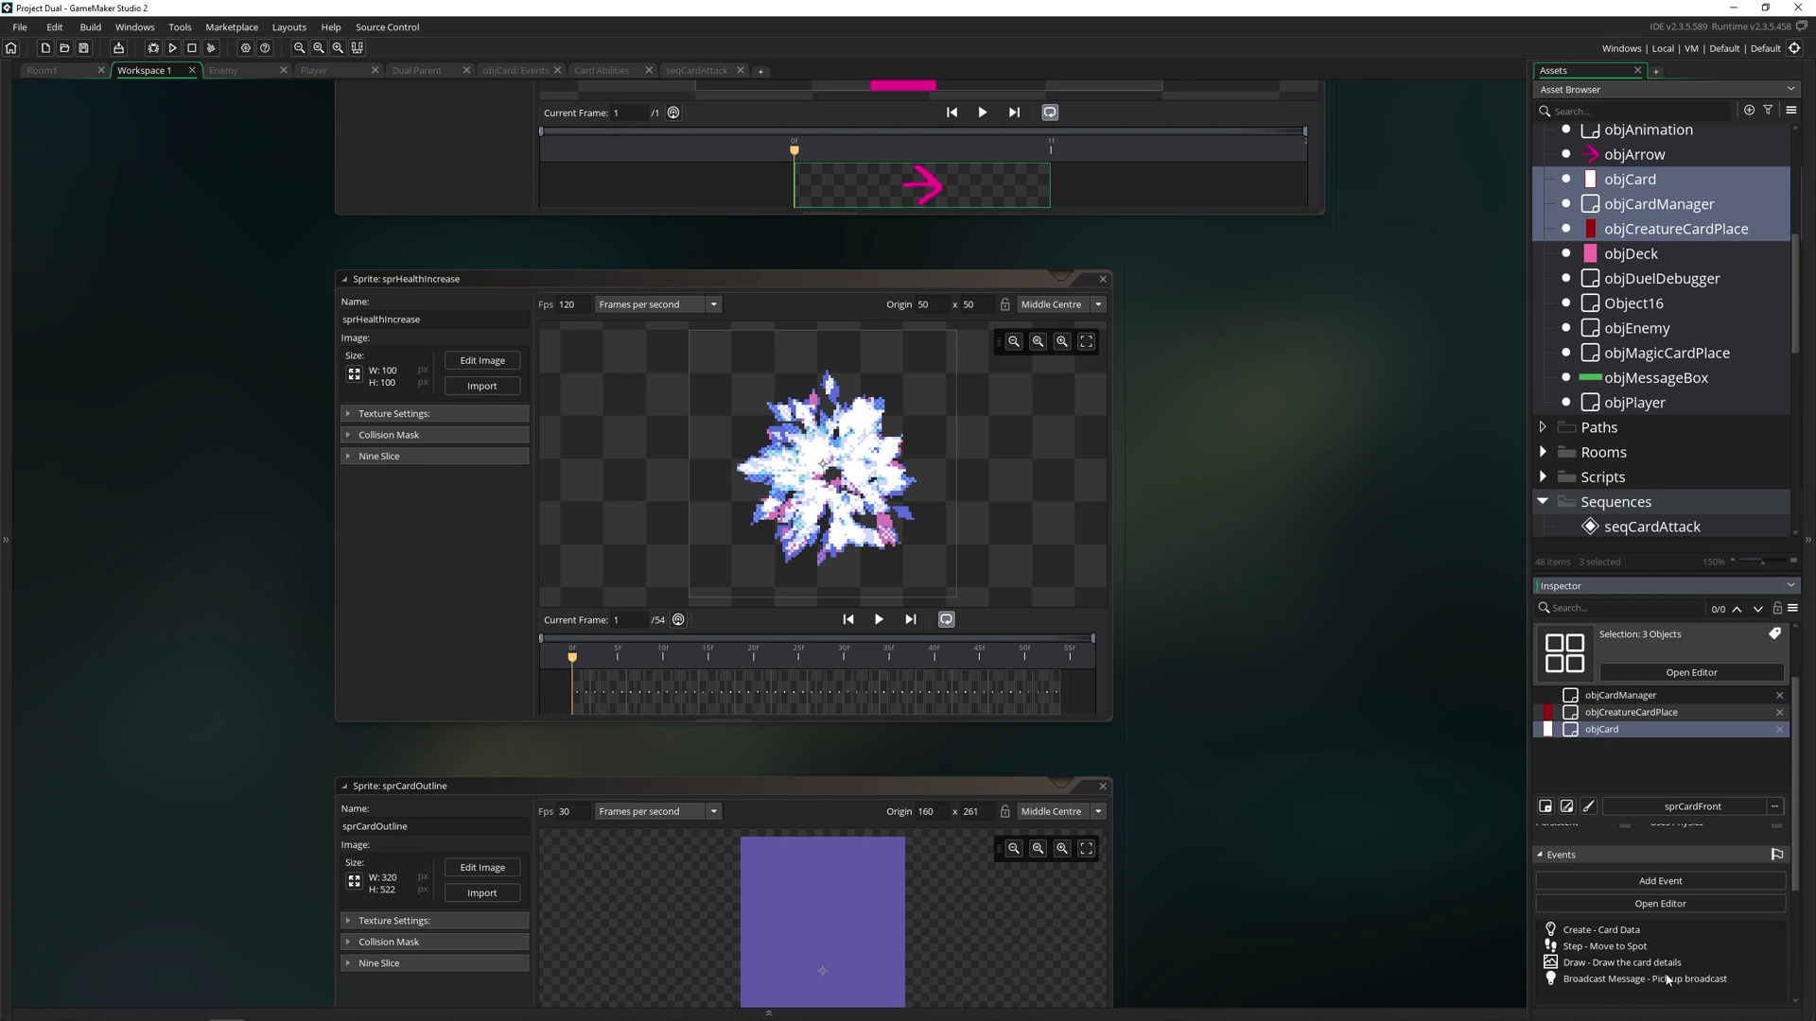
scroll(1661, 477, down, 5)
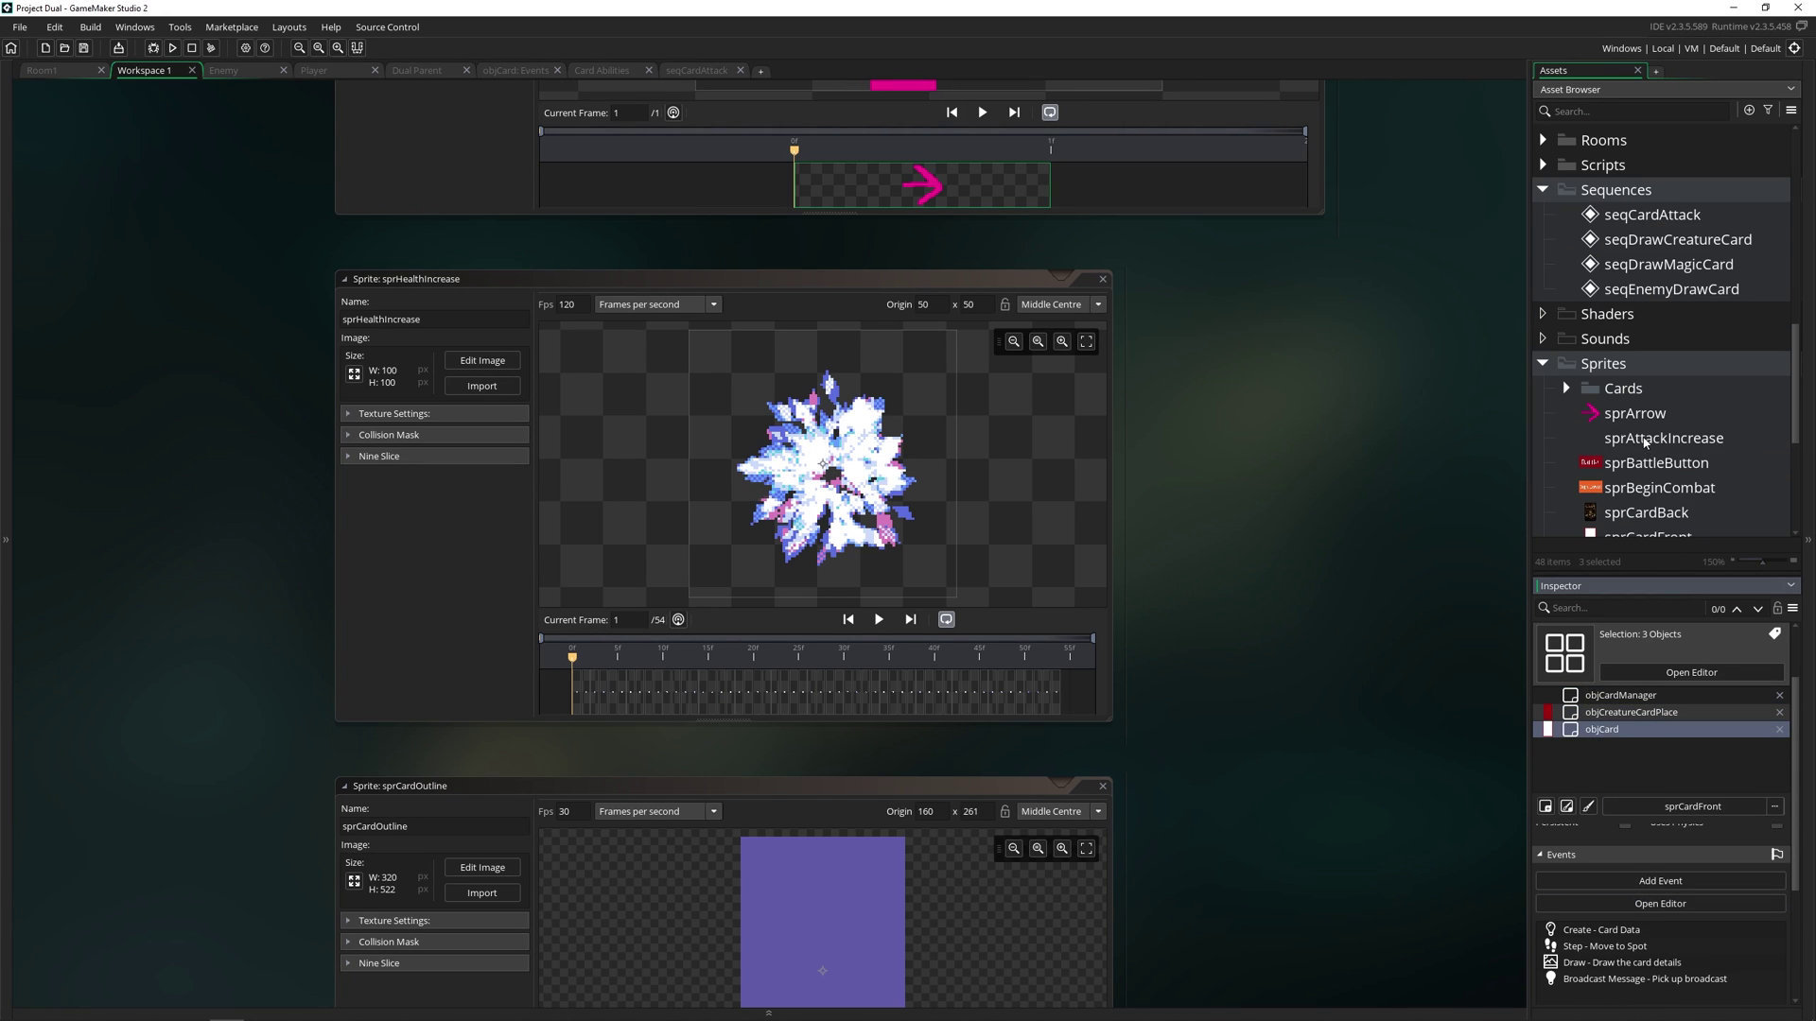
Show sprArrow, then sprHealthIncrease with its 100×100 size, 120 fps and 50,50 origin.
click(1645, 414)
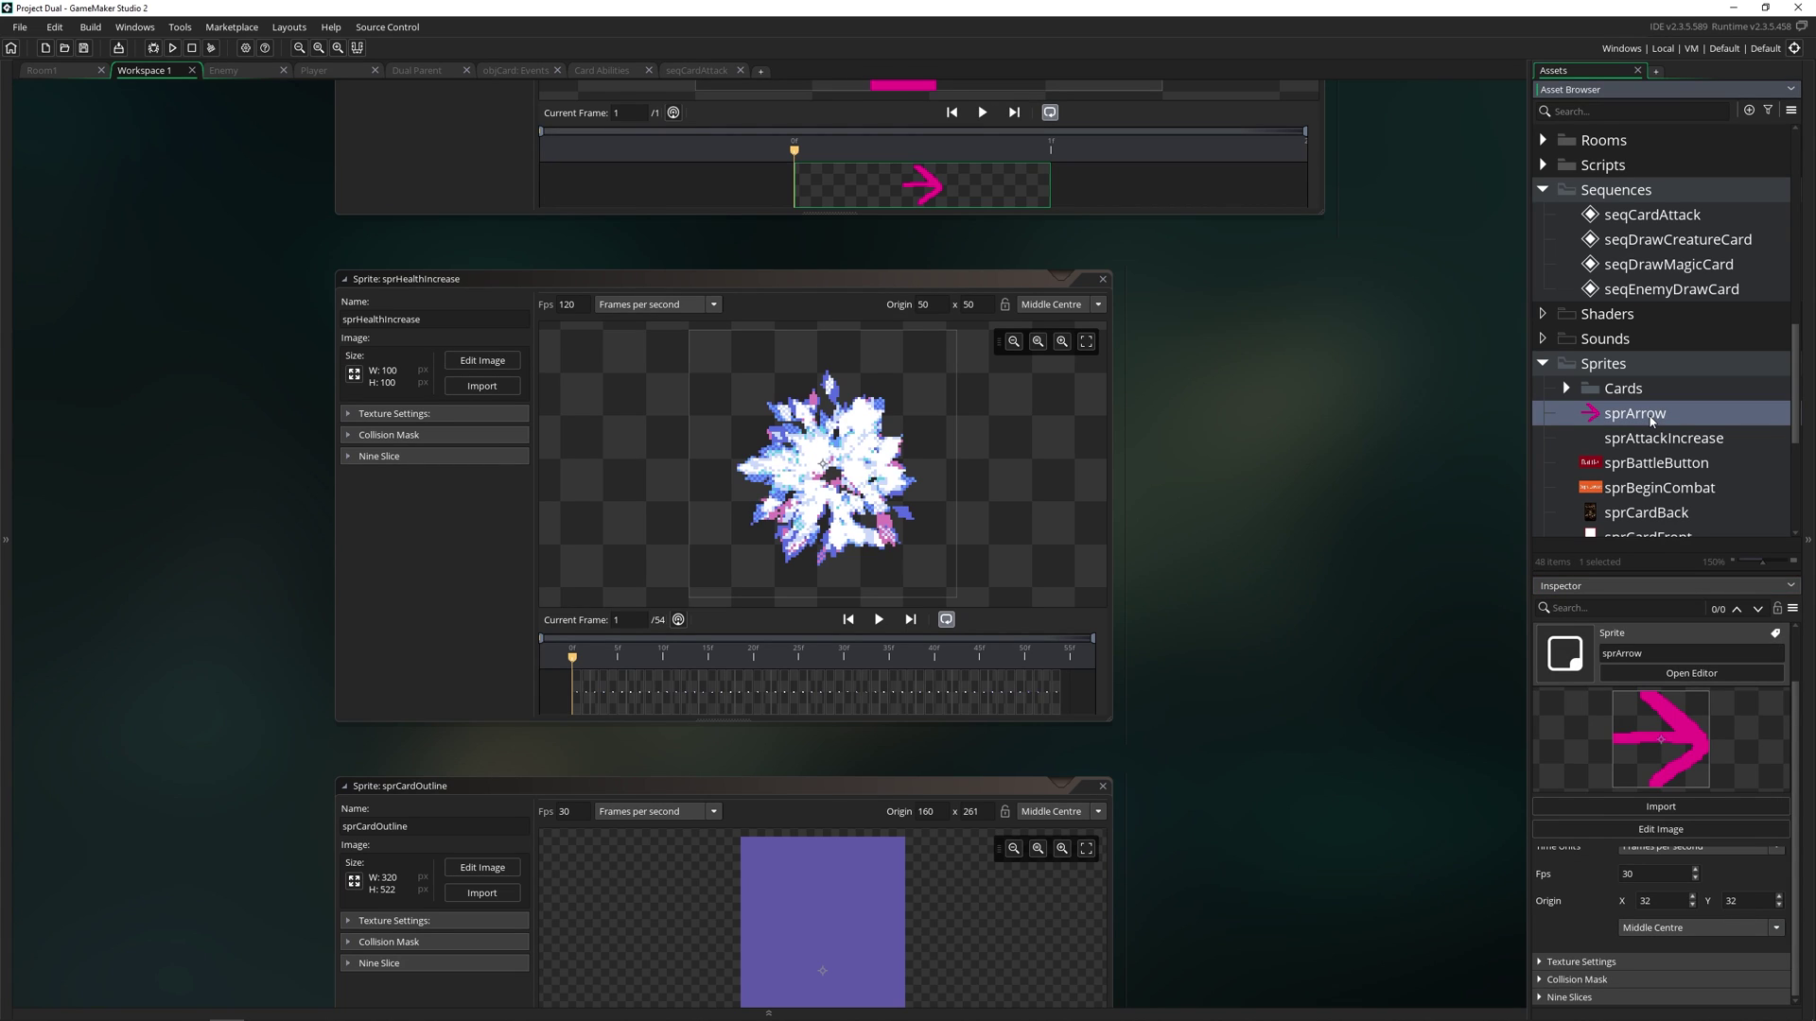
scroll(1708, 879, up, 2)
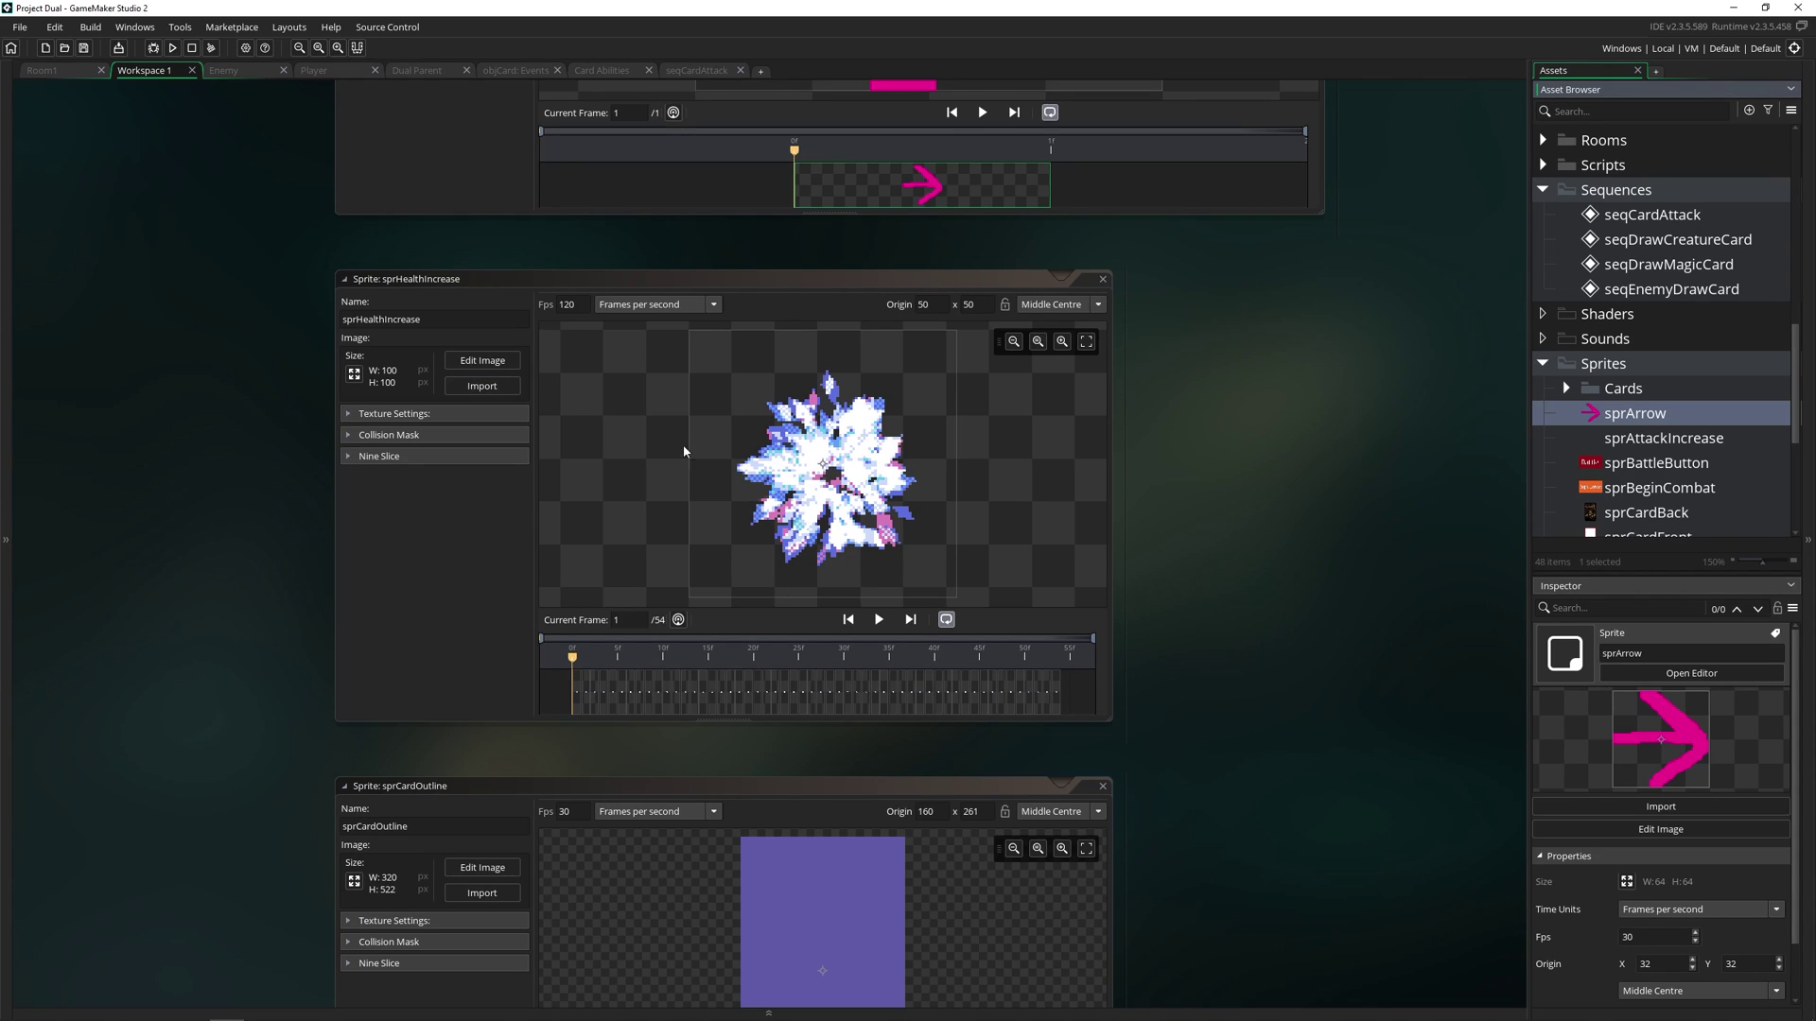
scroll(1643, 462, down, 3)
scroll(1643, 461, down, 2)
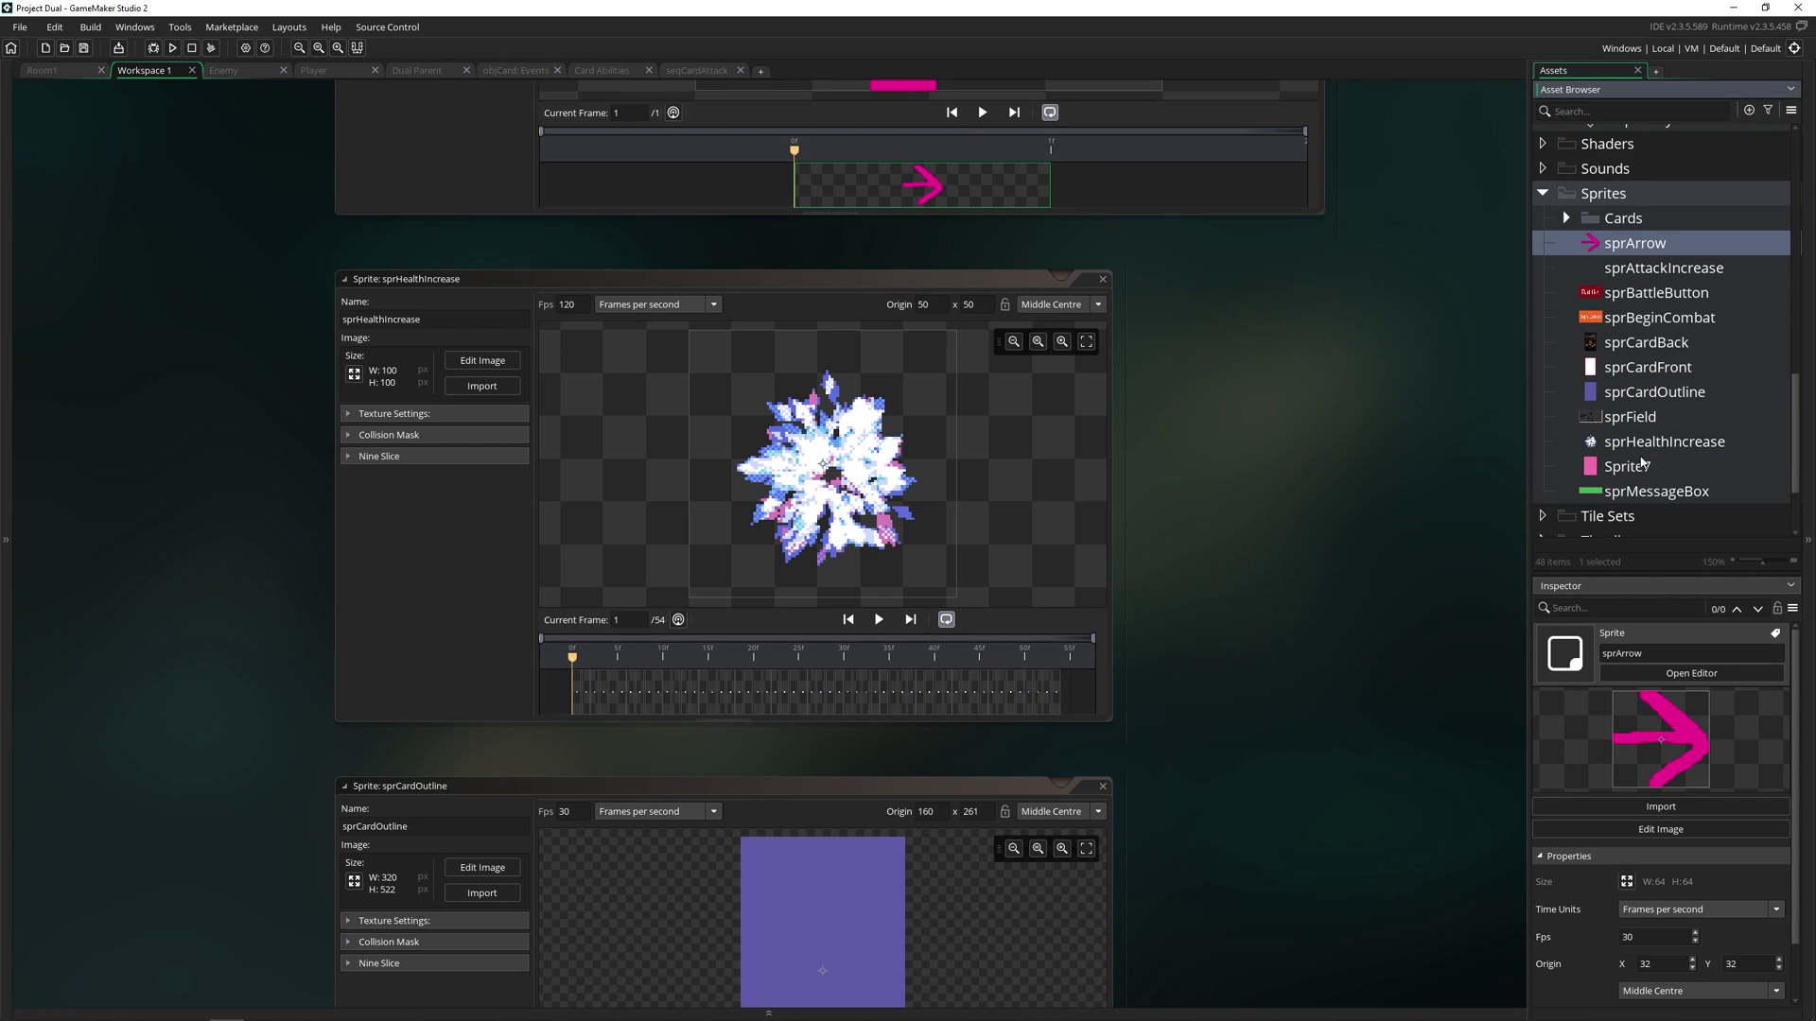
click(1642, 446)
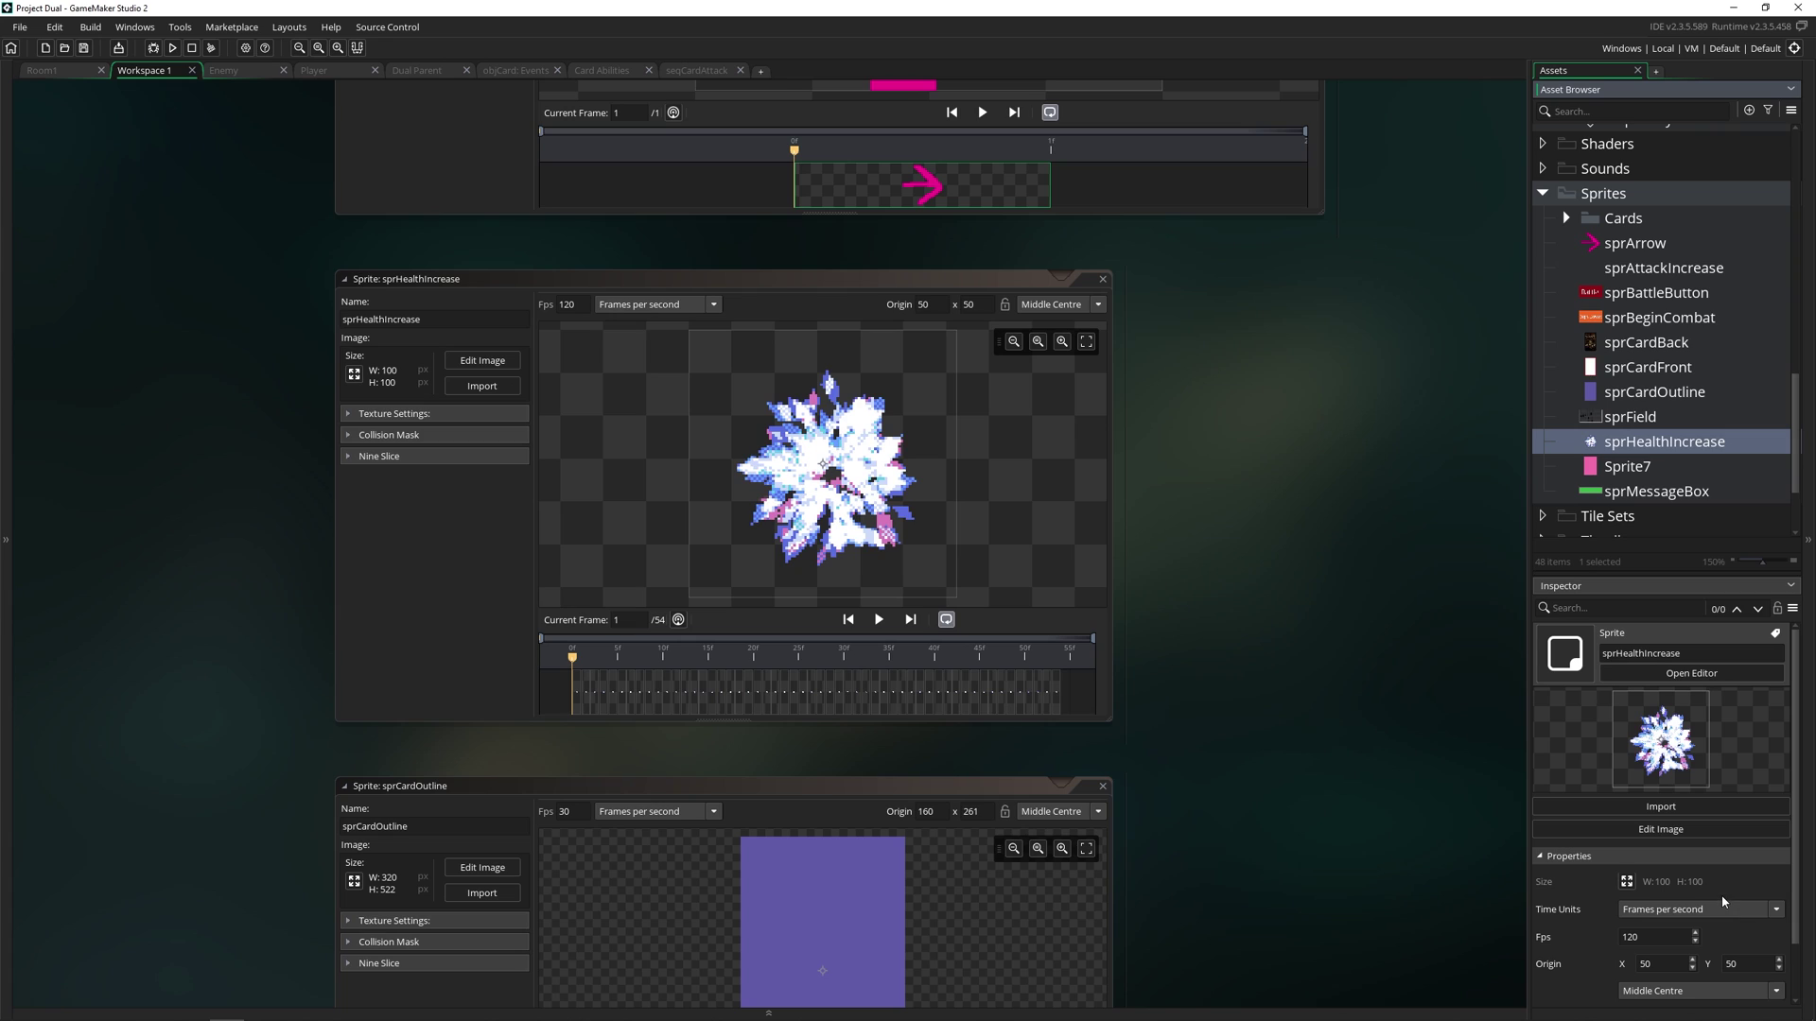
scroll(1716, 889, down, 2)
scroll(1699, 913, up, 2)
Select the seven sprites sprArrow through sprCardOutline and check one sprite's values within the group.
click(1636, 248)
shift+click(1641, 395)
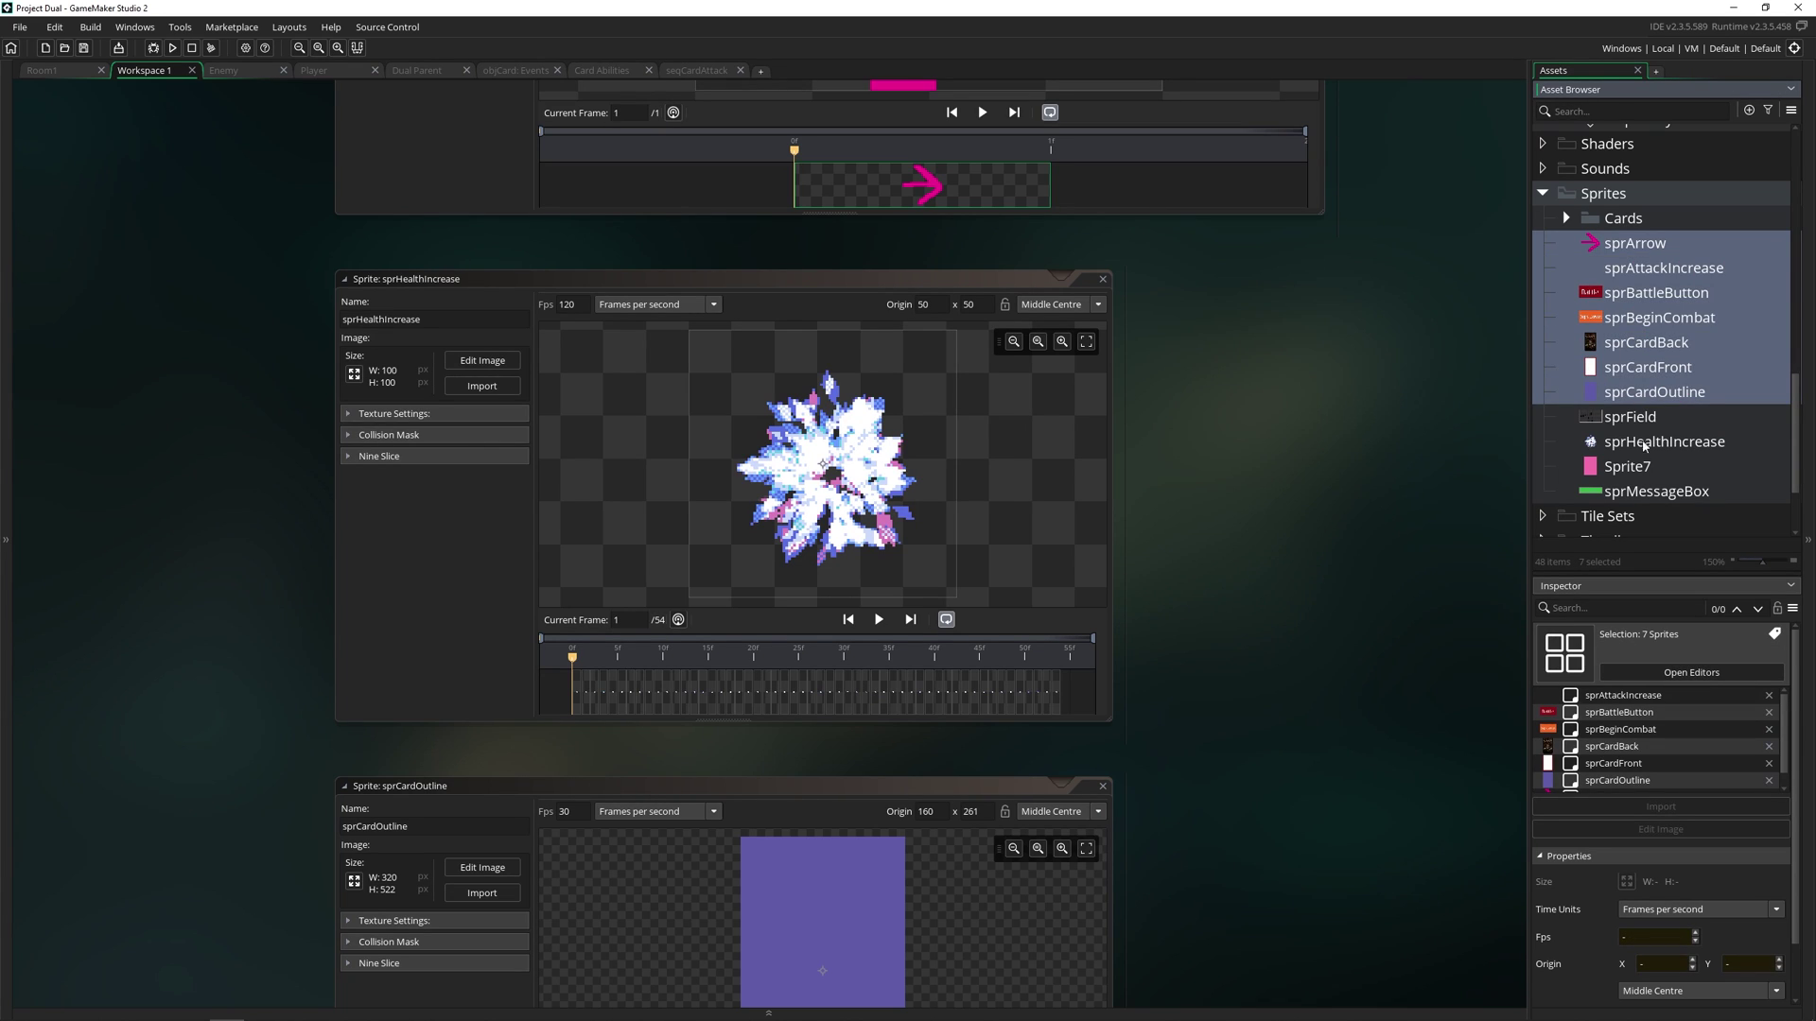
click(1646, 697)
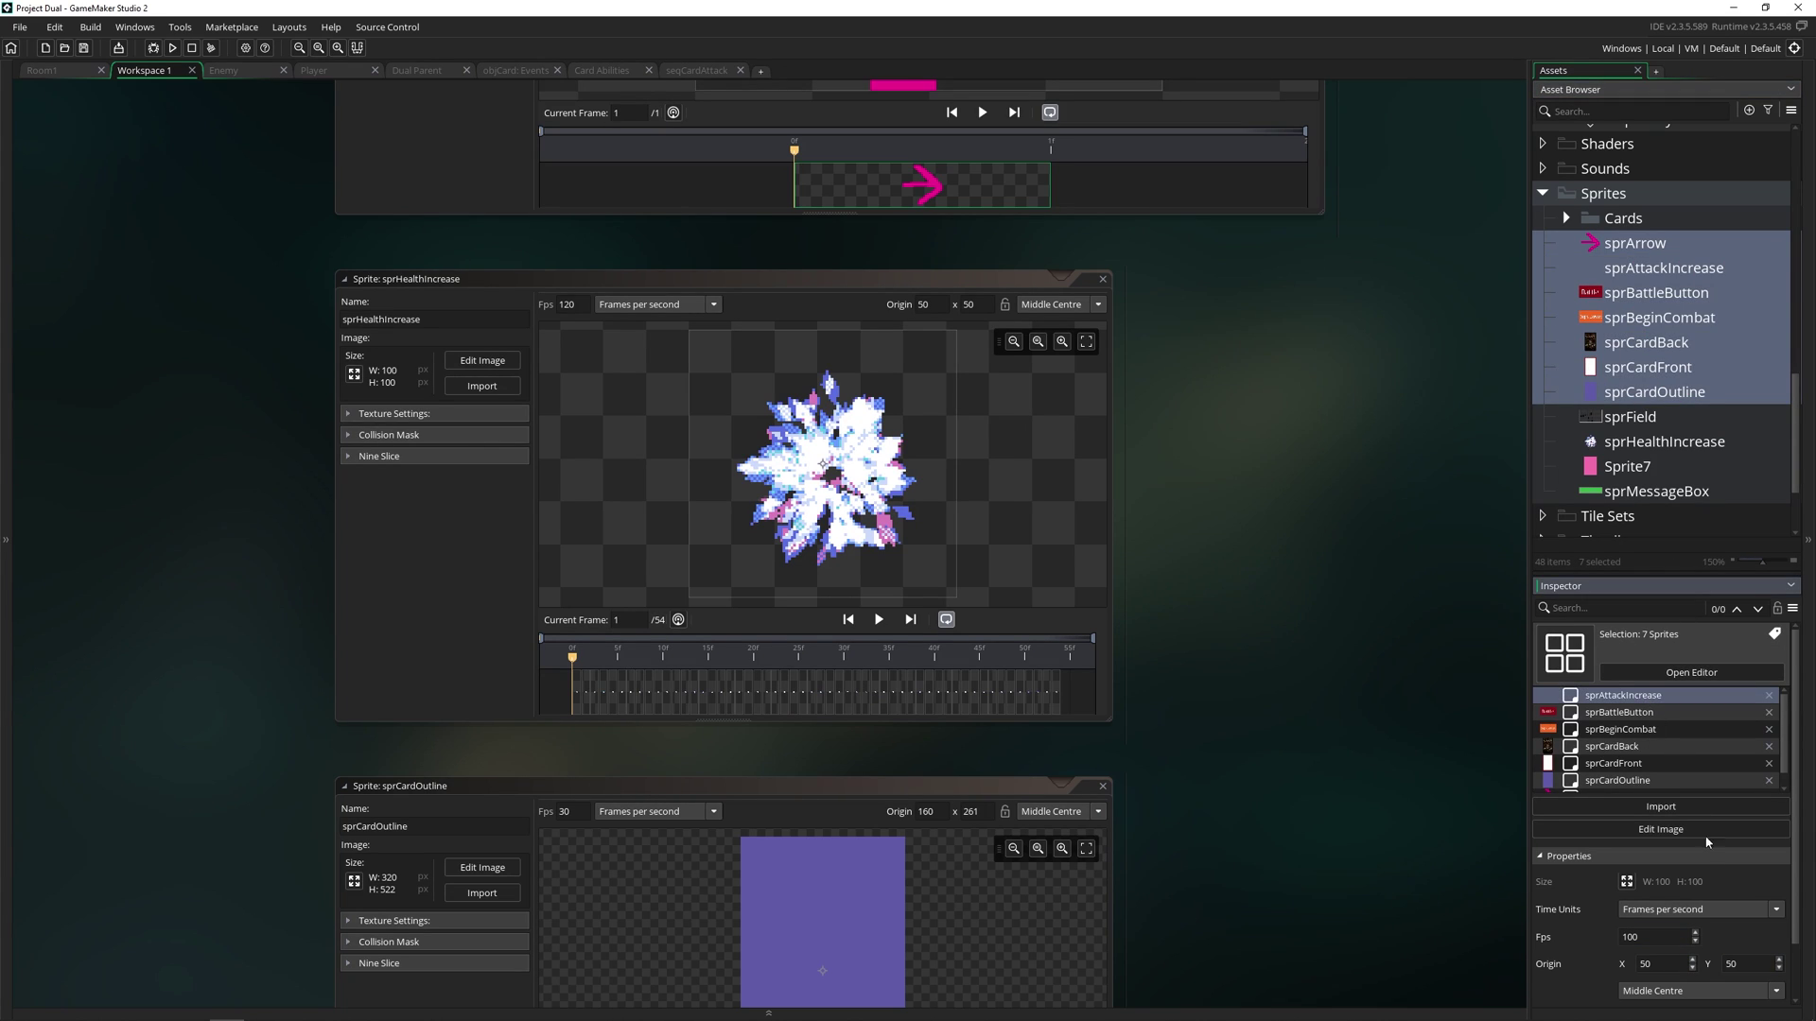
scroll(1672, 922, down, 2)
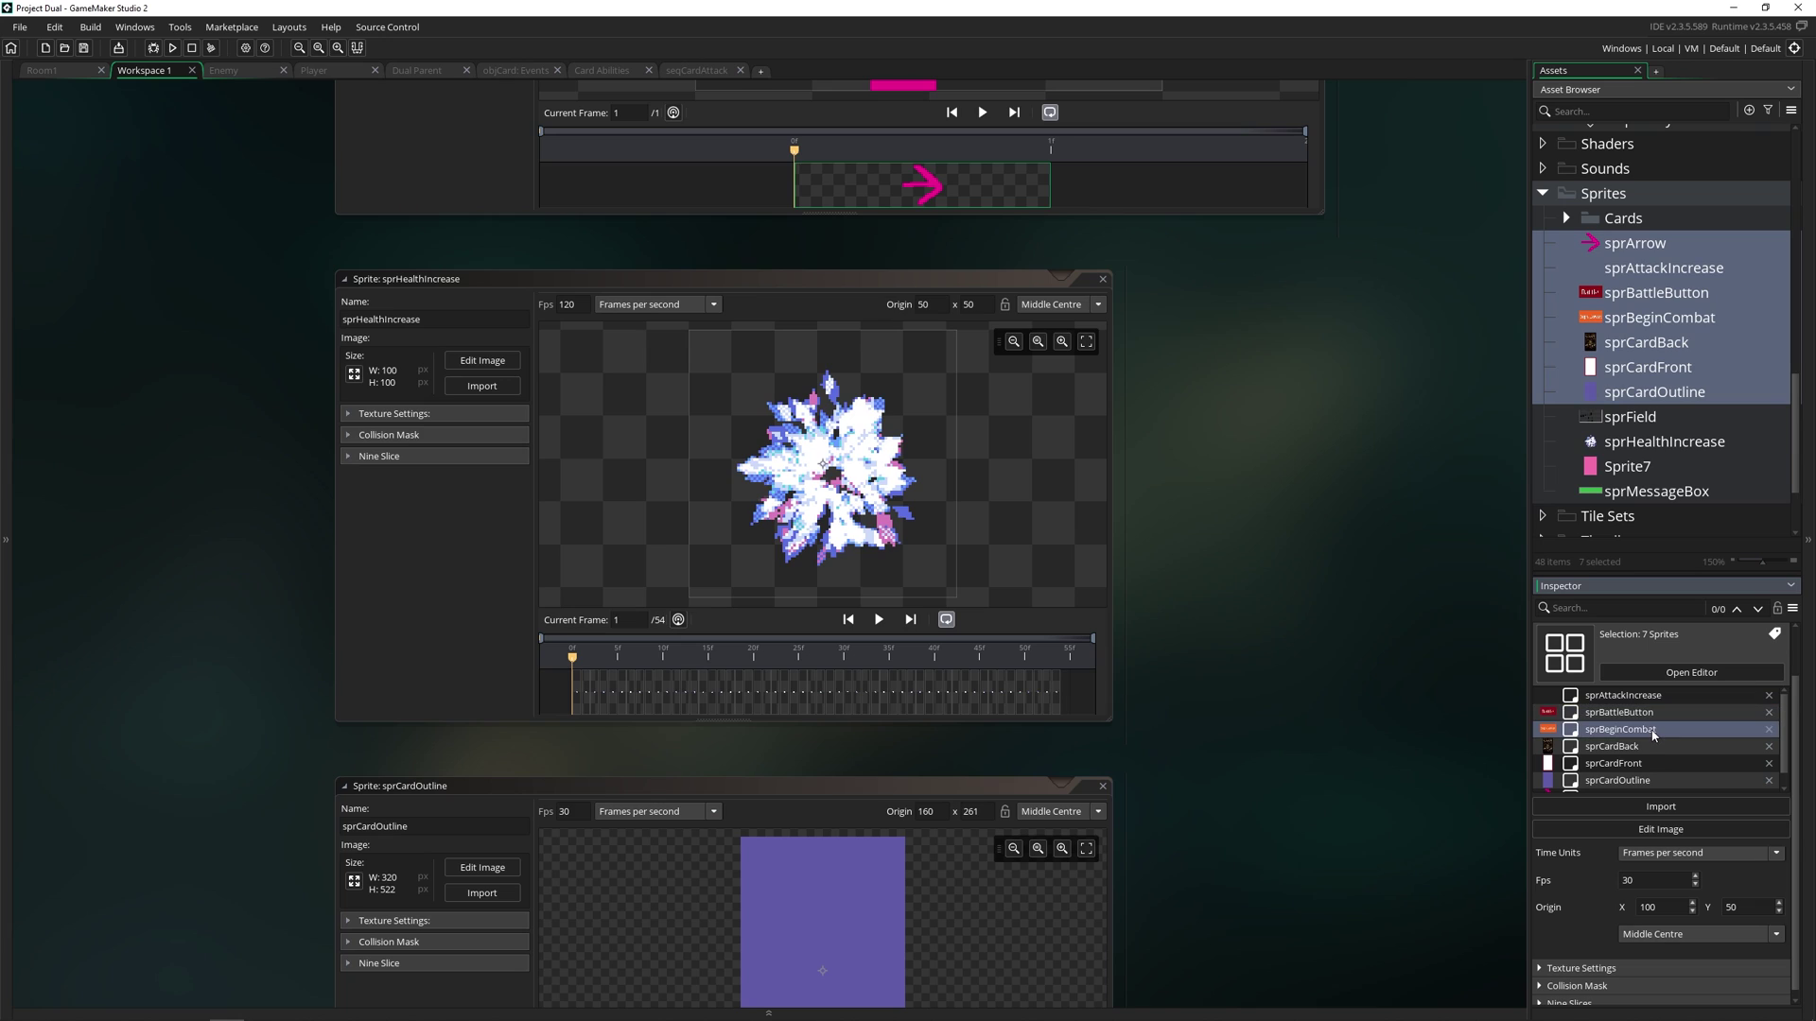
key(Escape)
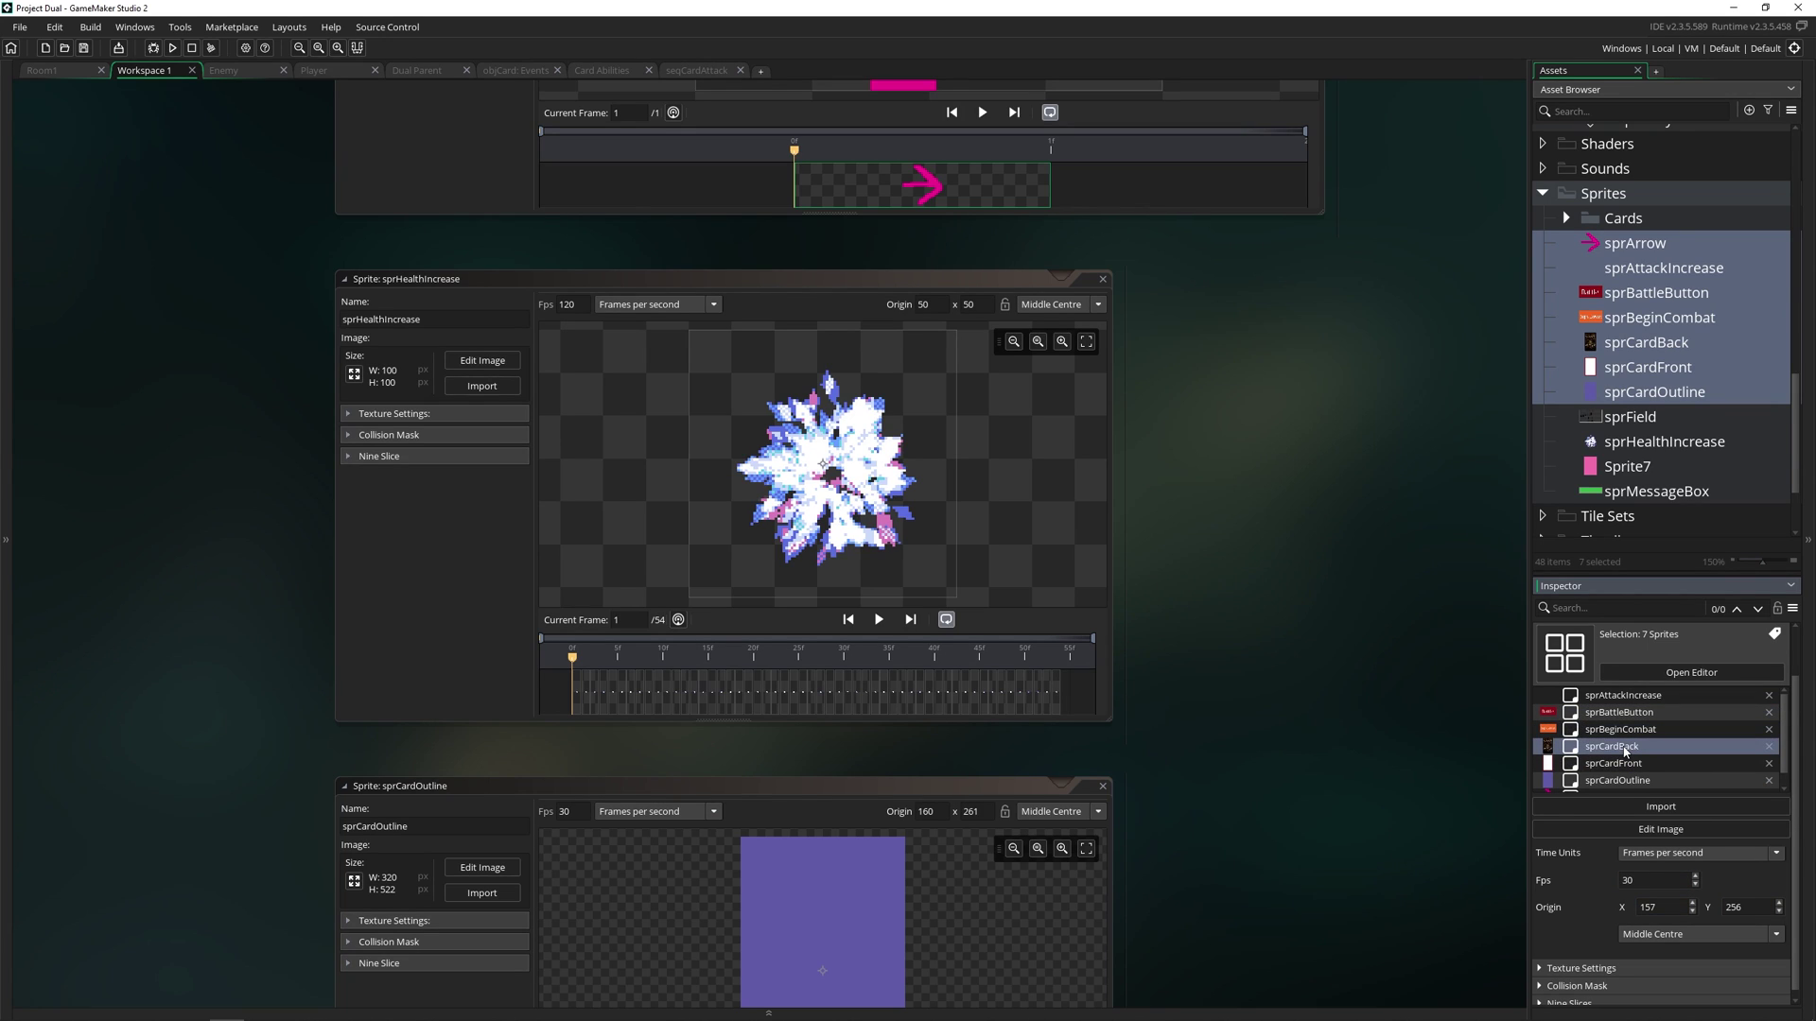
Expand and collapse Texture Settings, then open and dismiss the multi-selection ordering menu.
scroll(1624, 751, down, 1)
click(1551, 966)
scroll(1598, 927, down, 2)
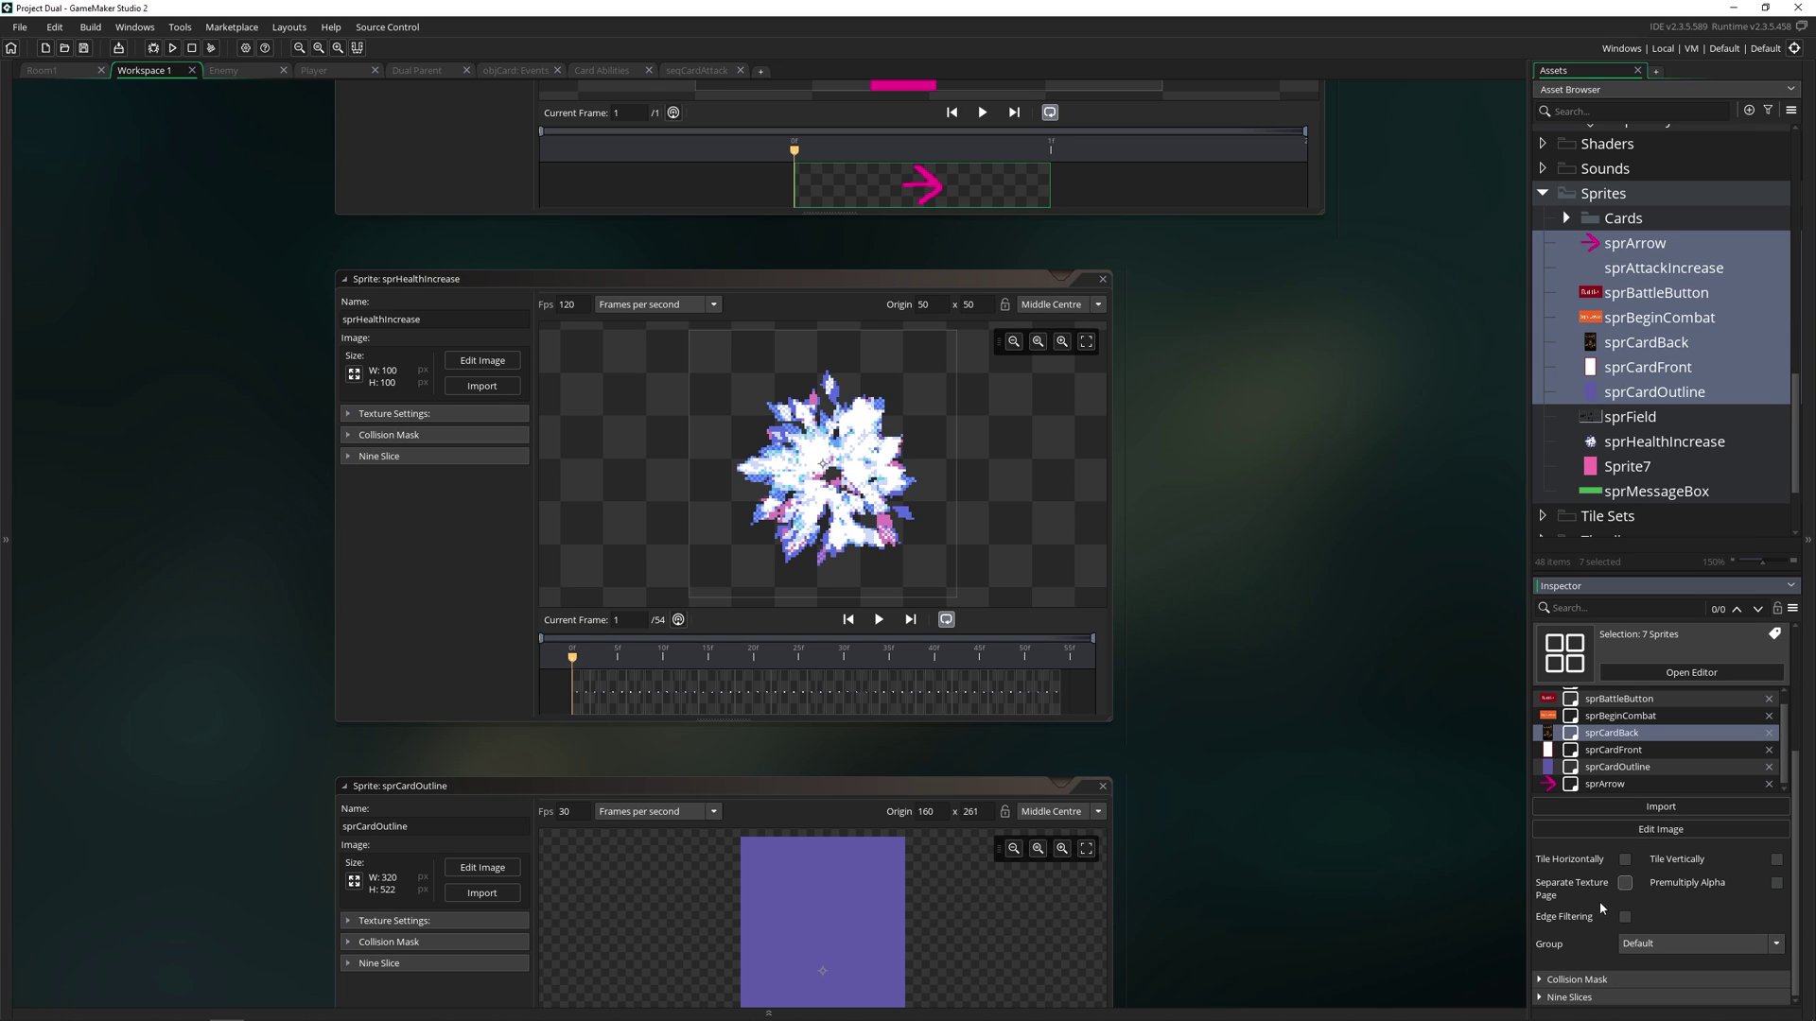
scroll(1599, 925, up, 1)
click(1549, 920)
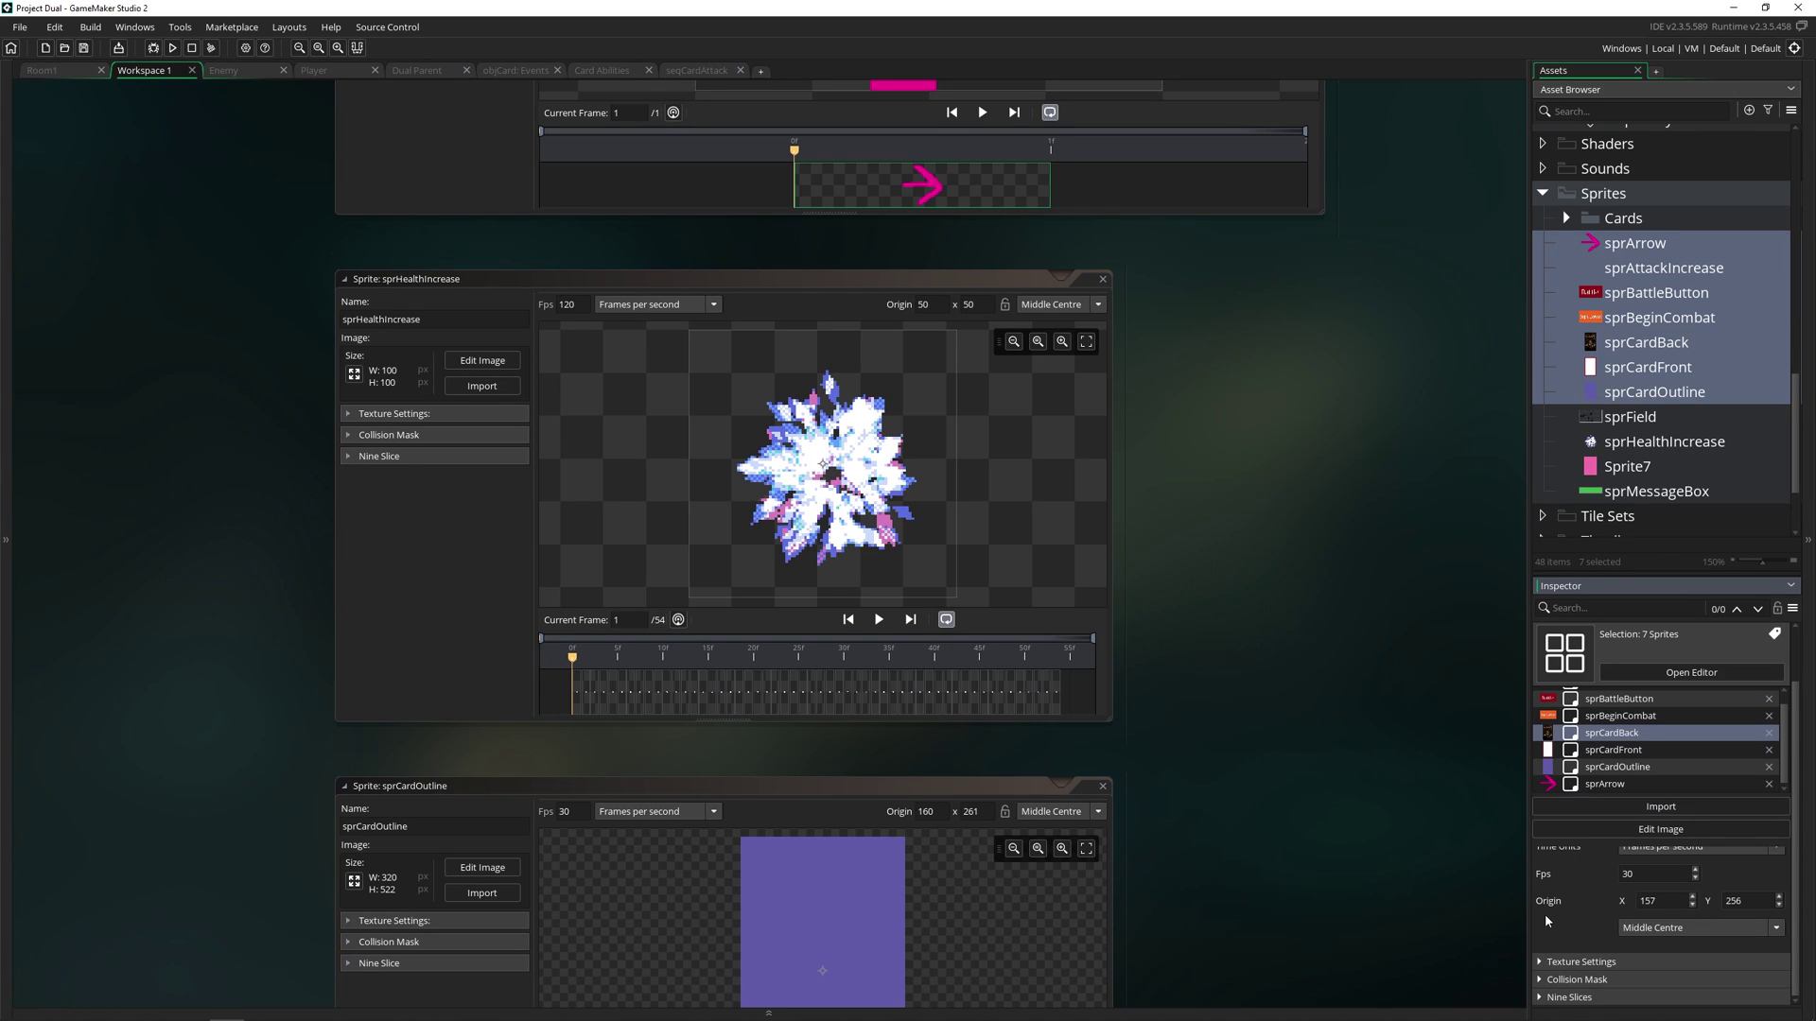
scroll(1553, 922, up, 1)
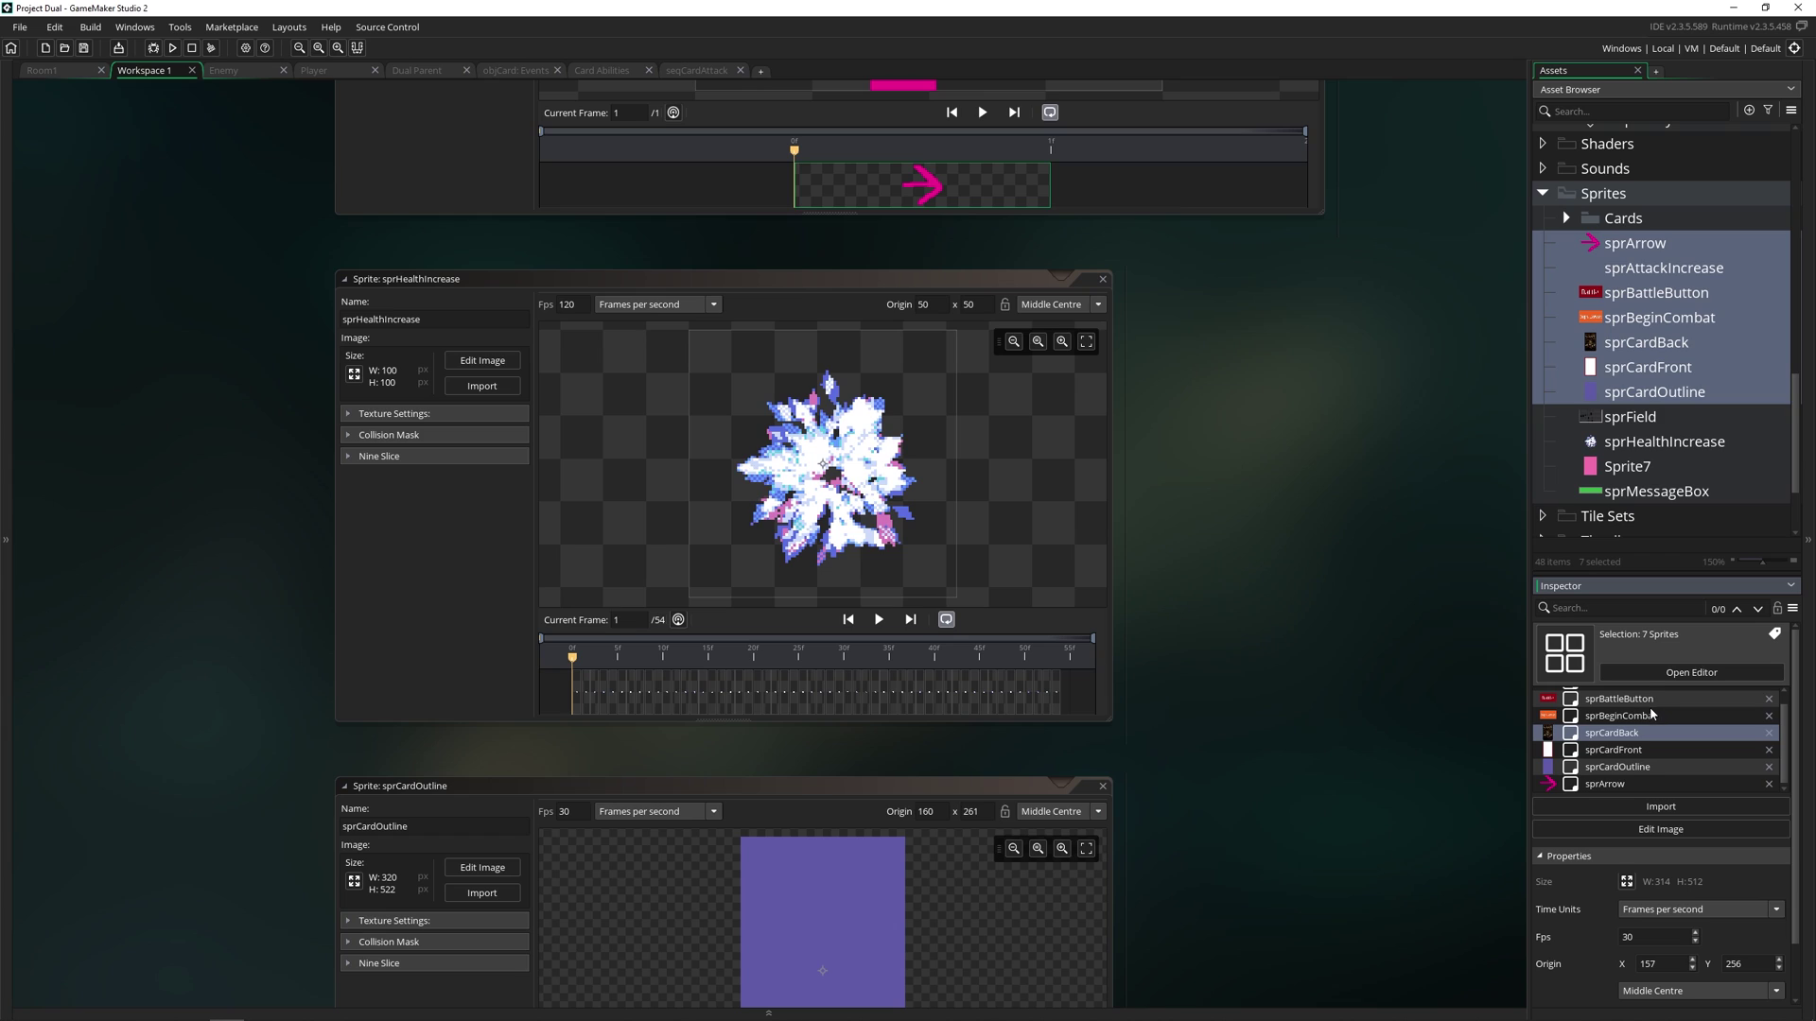
scroll(1650, 715, up, 1)
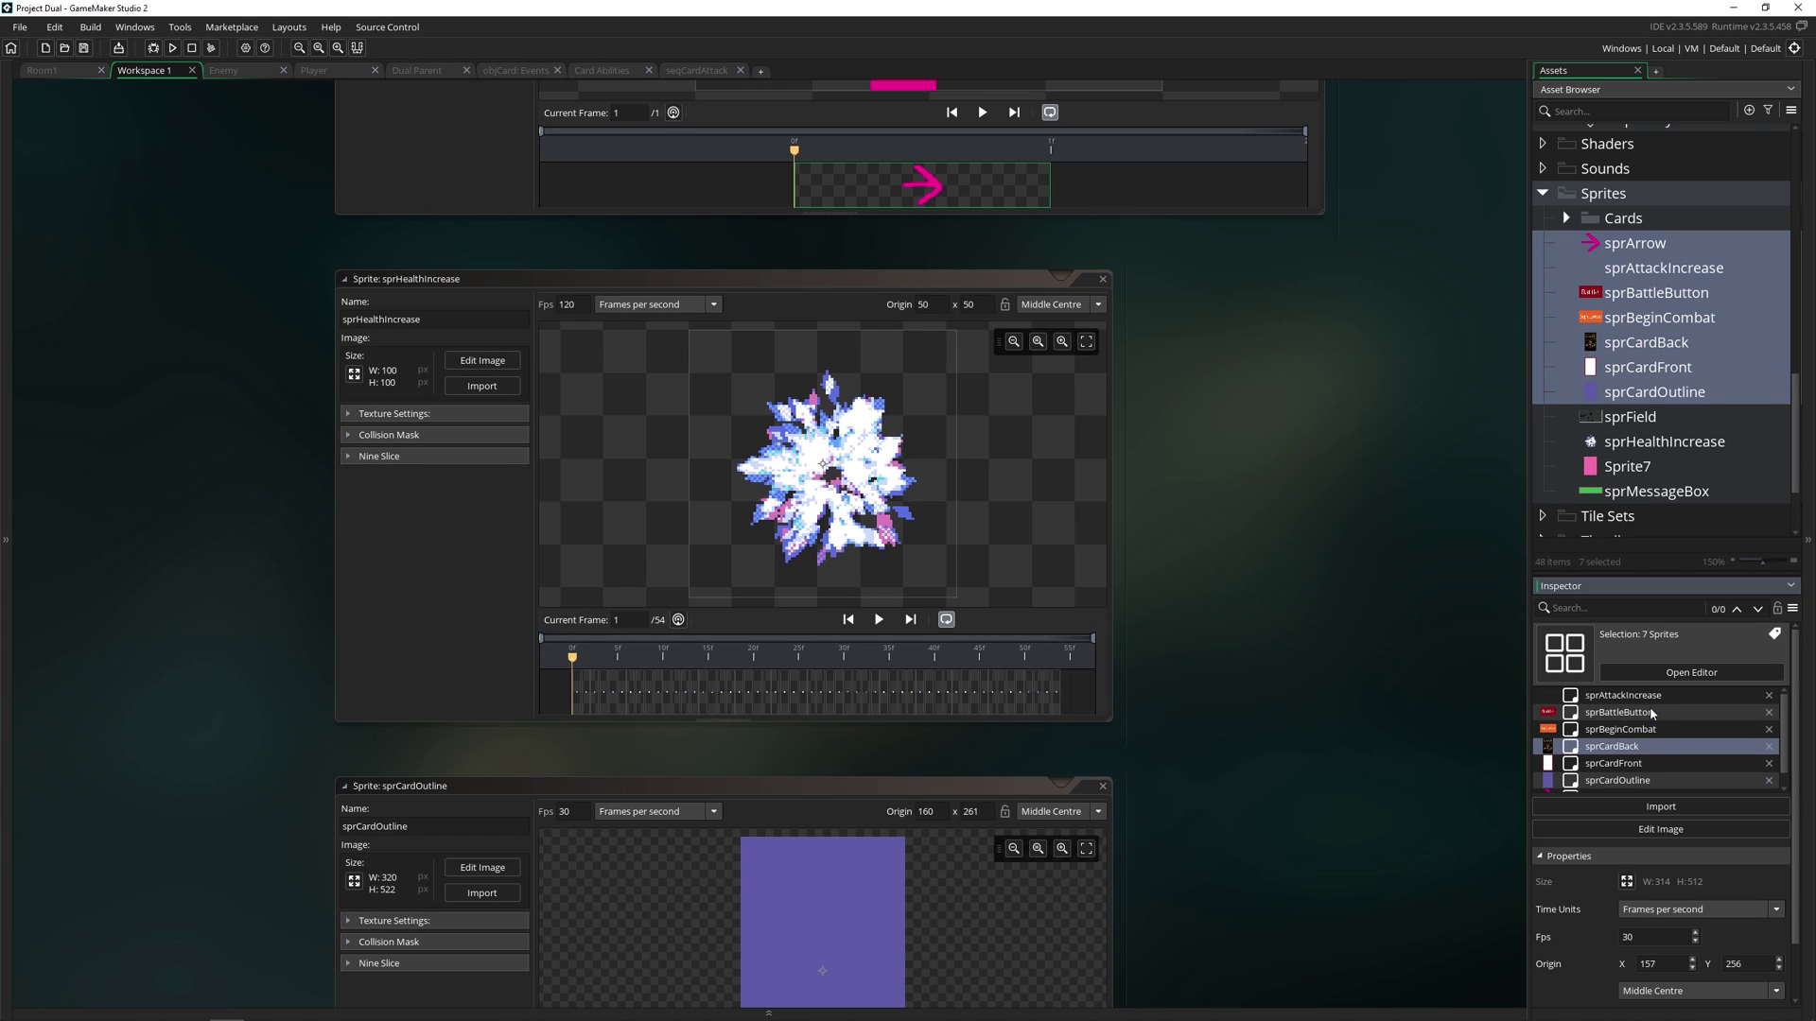
click(1777, 610)
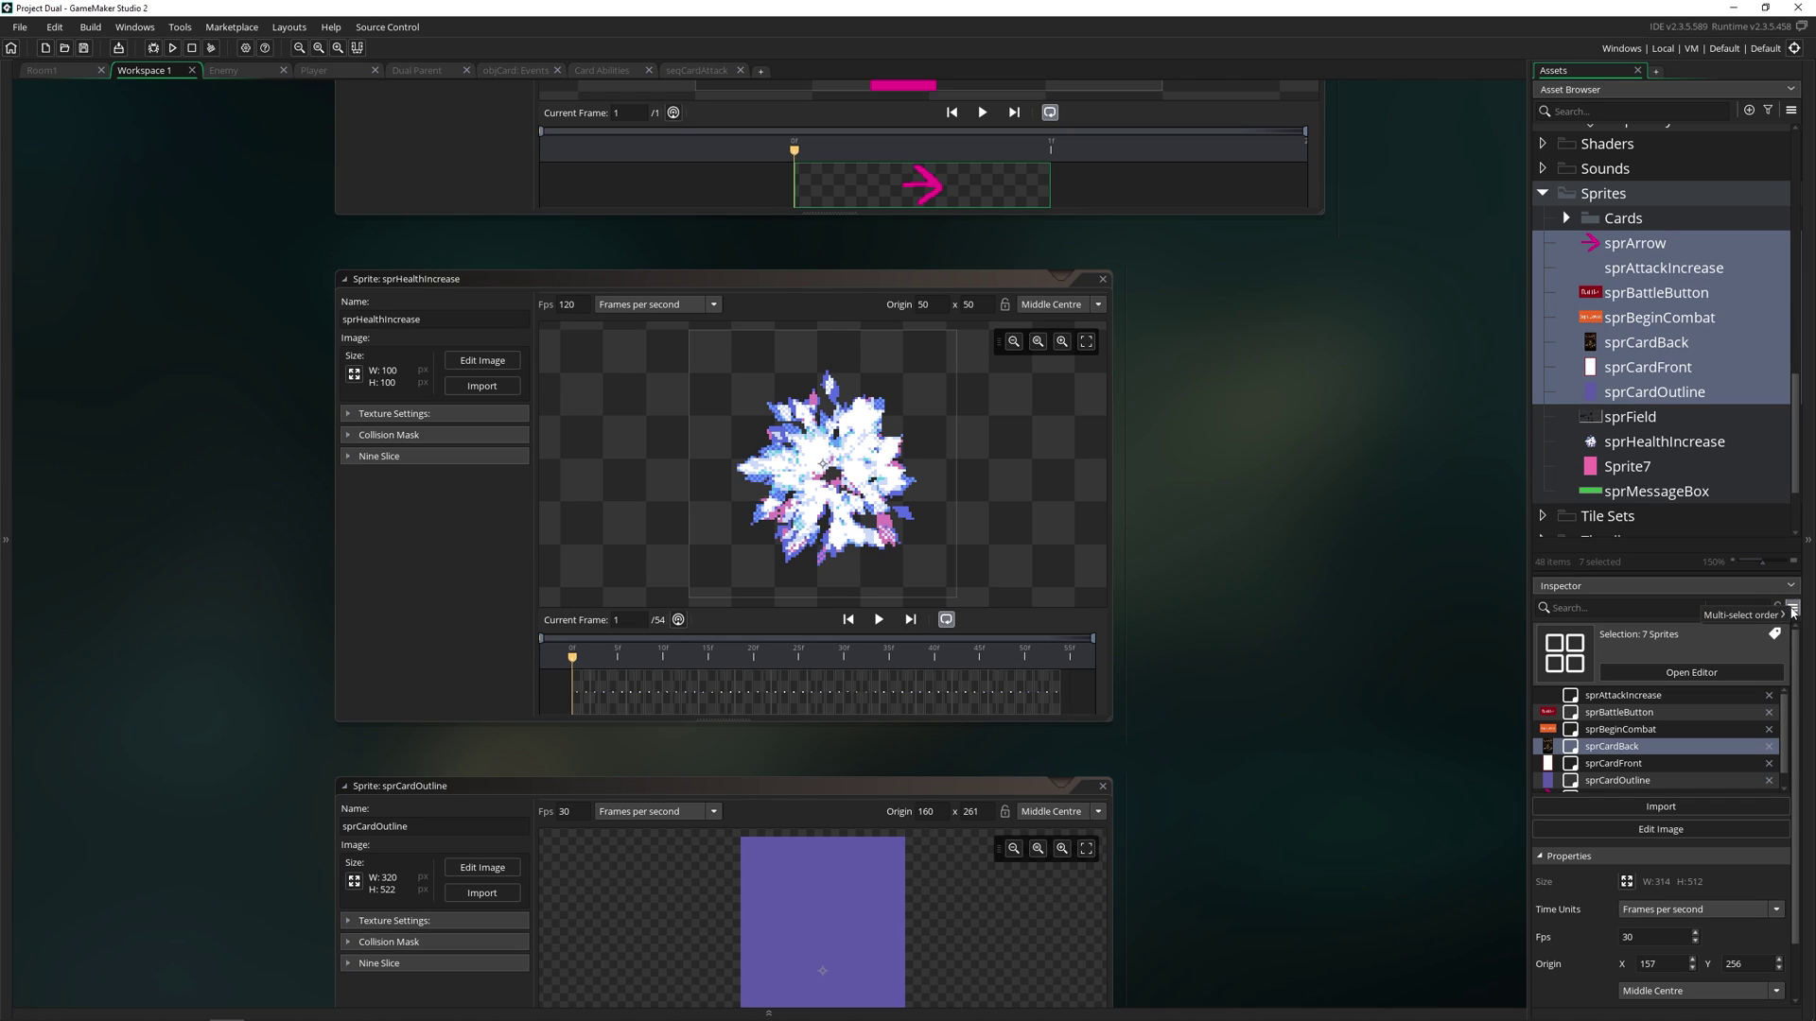
click(1657, 610)
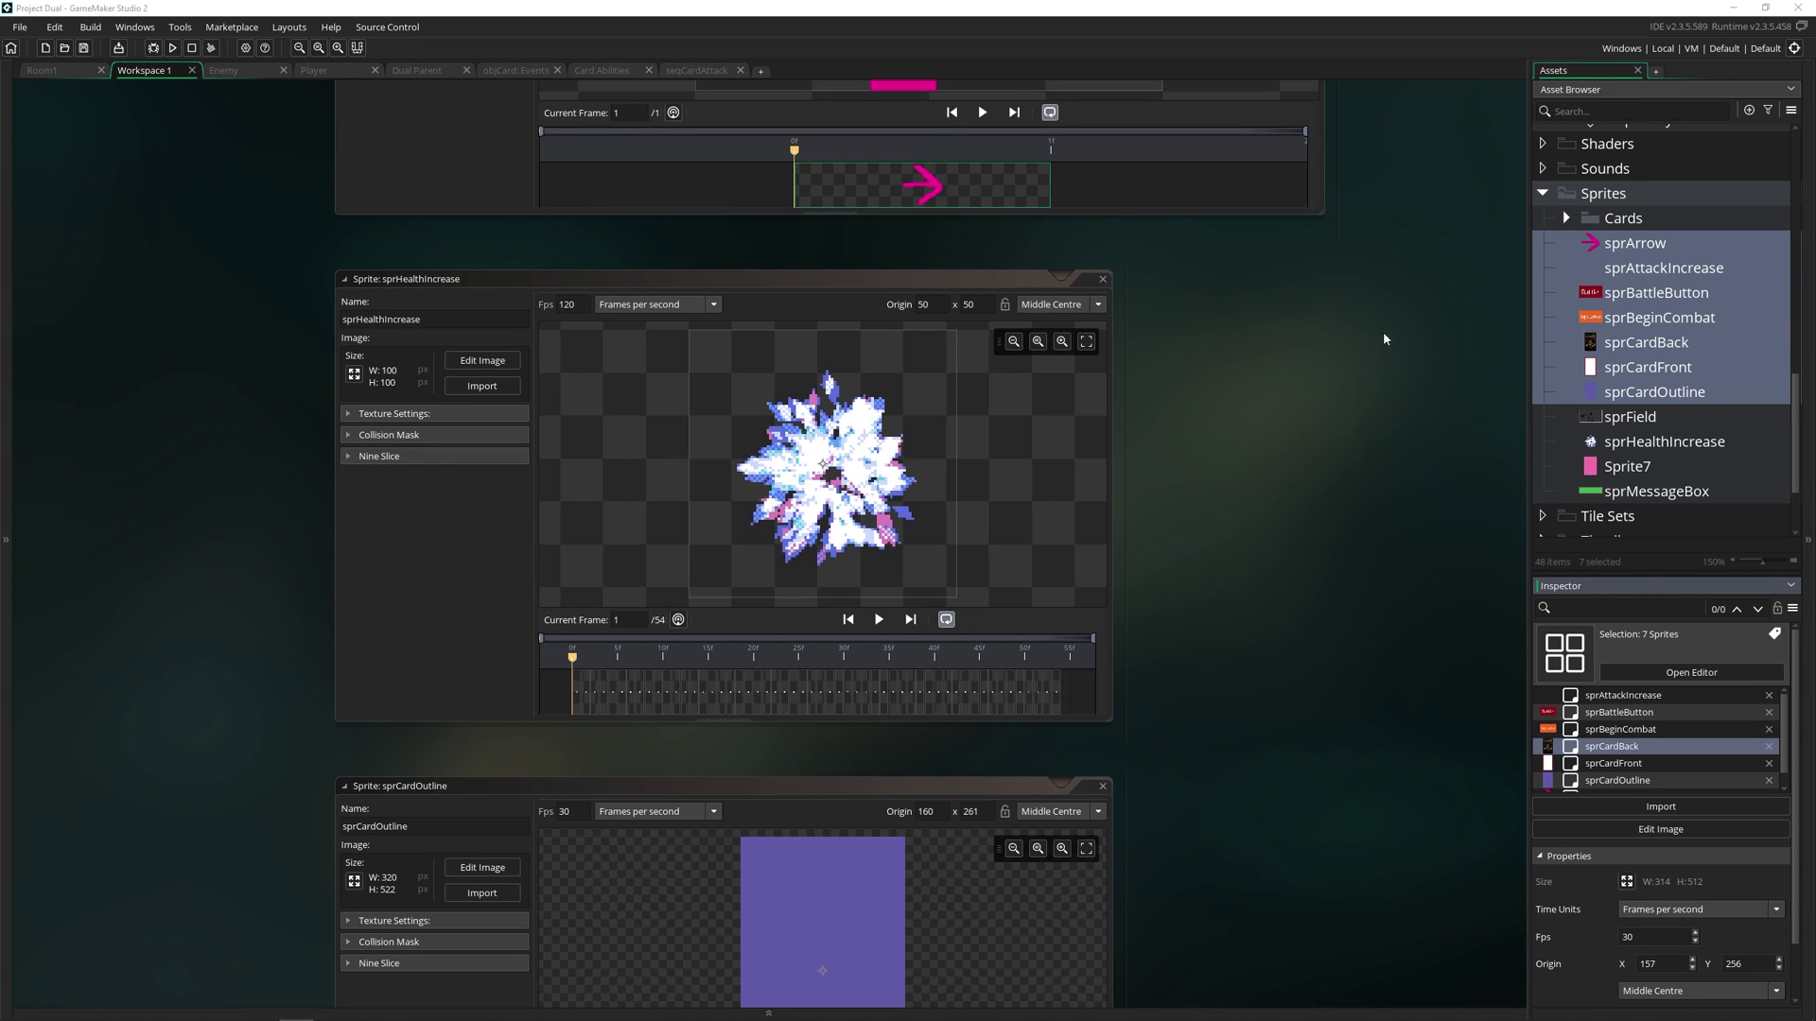
Switch back to the Firefox window showing the 2.3.5.589 release notes.
key(alt+Tab)
key(alt+Tab)
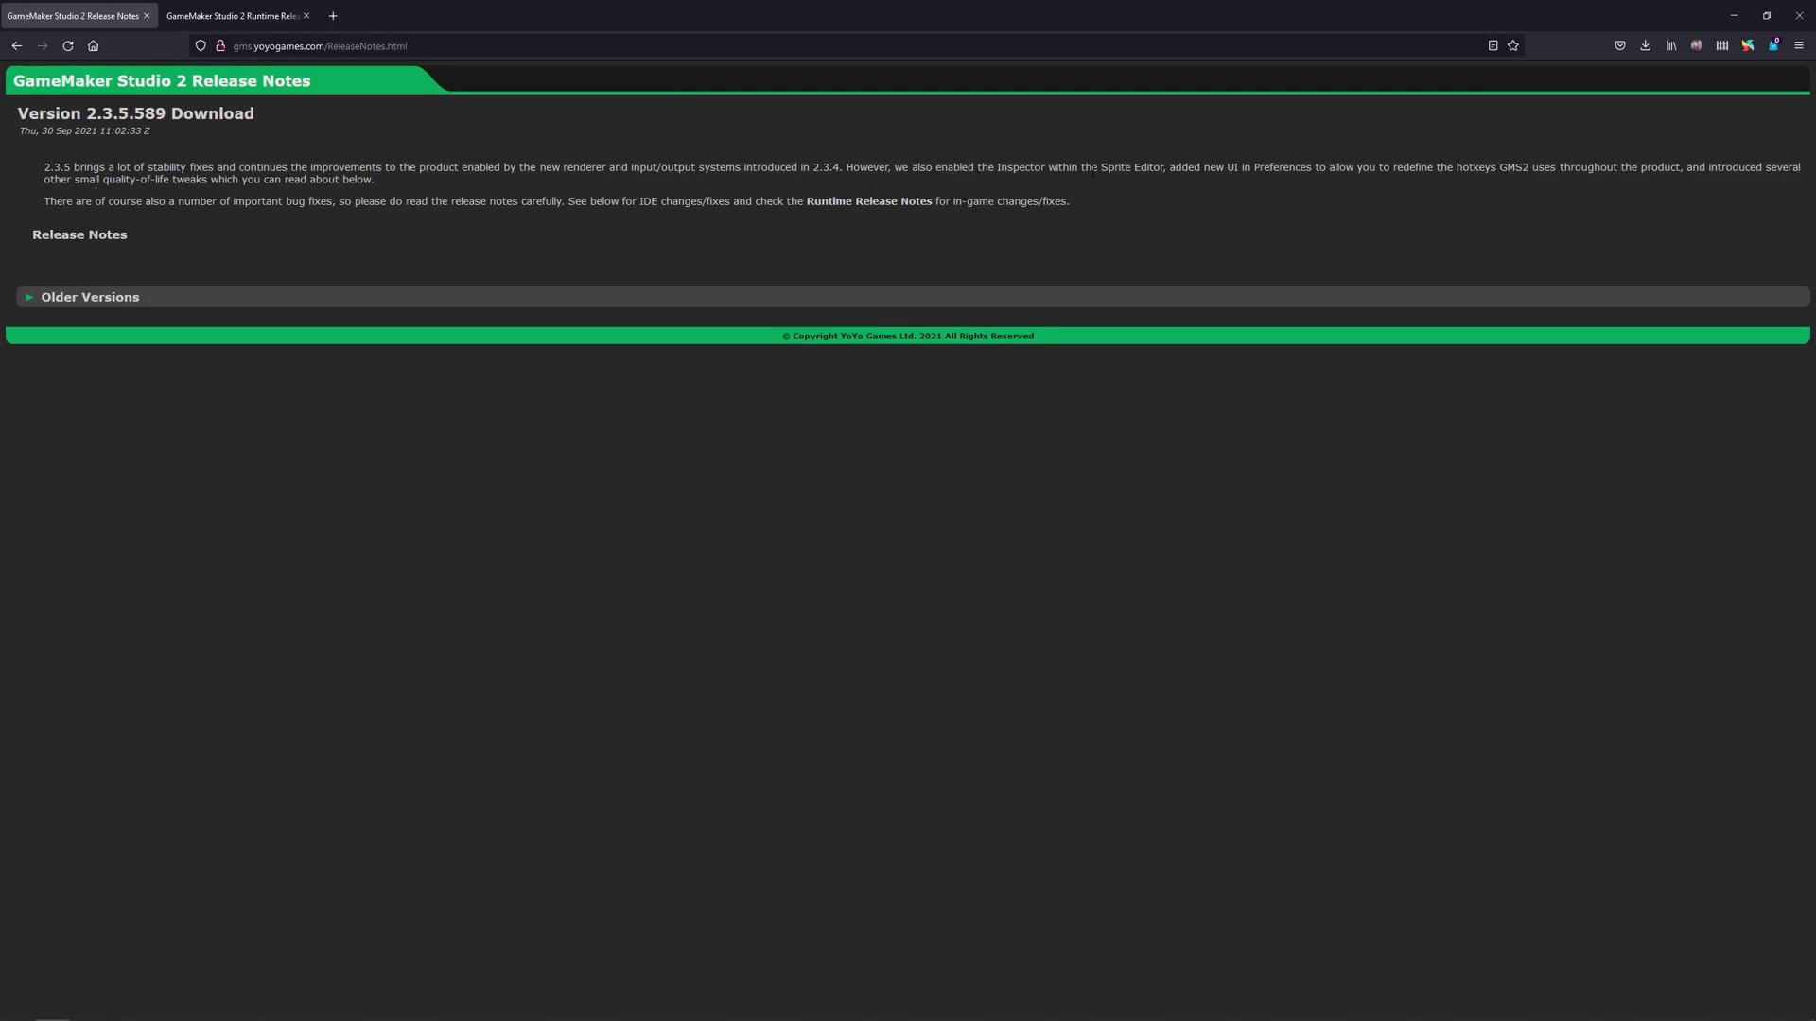
Highlight the note on redefining hotkeys in Preferences, then move to the Runtime Release Notes tab.
drag(1174, 171, 1435, 170)
click(1465, 168)
key(ctrl+Tab)
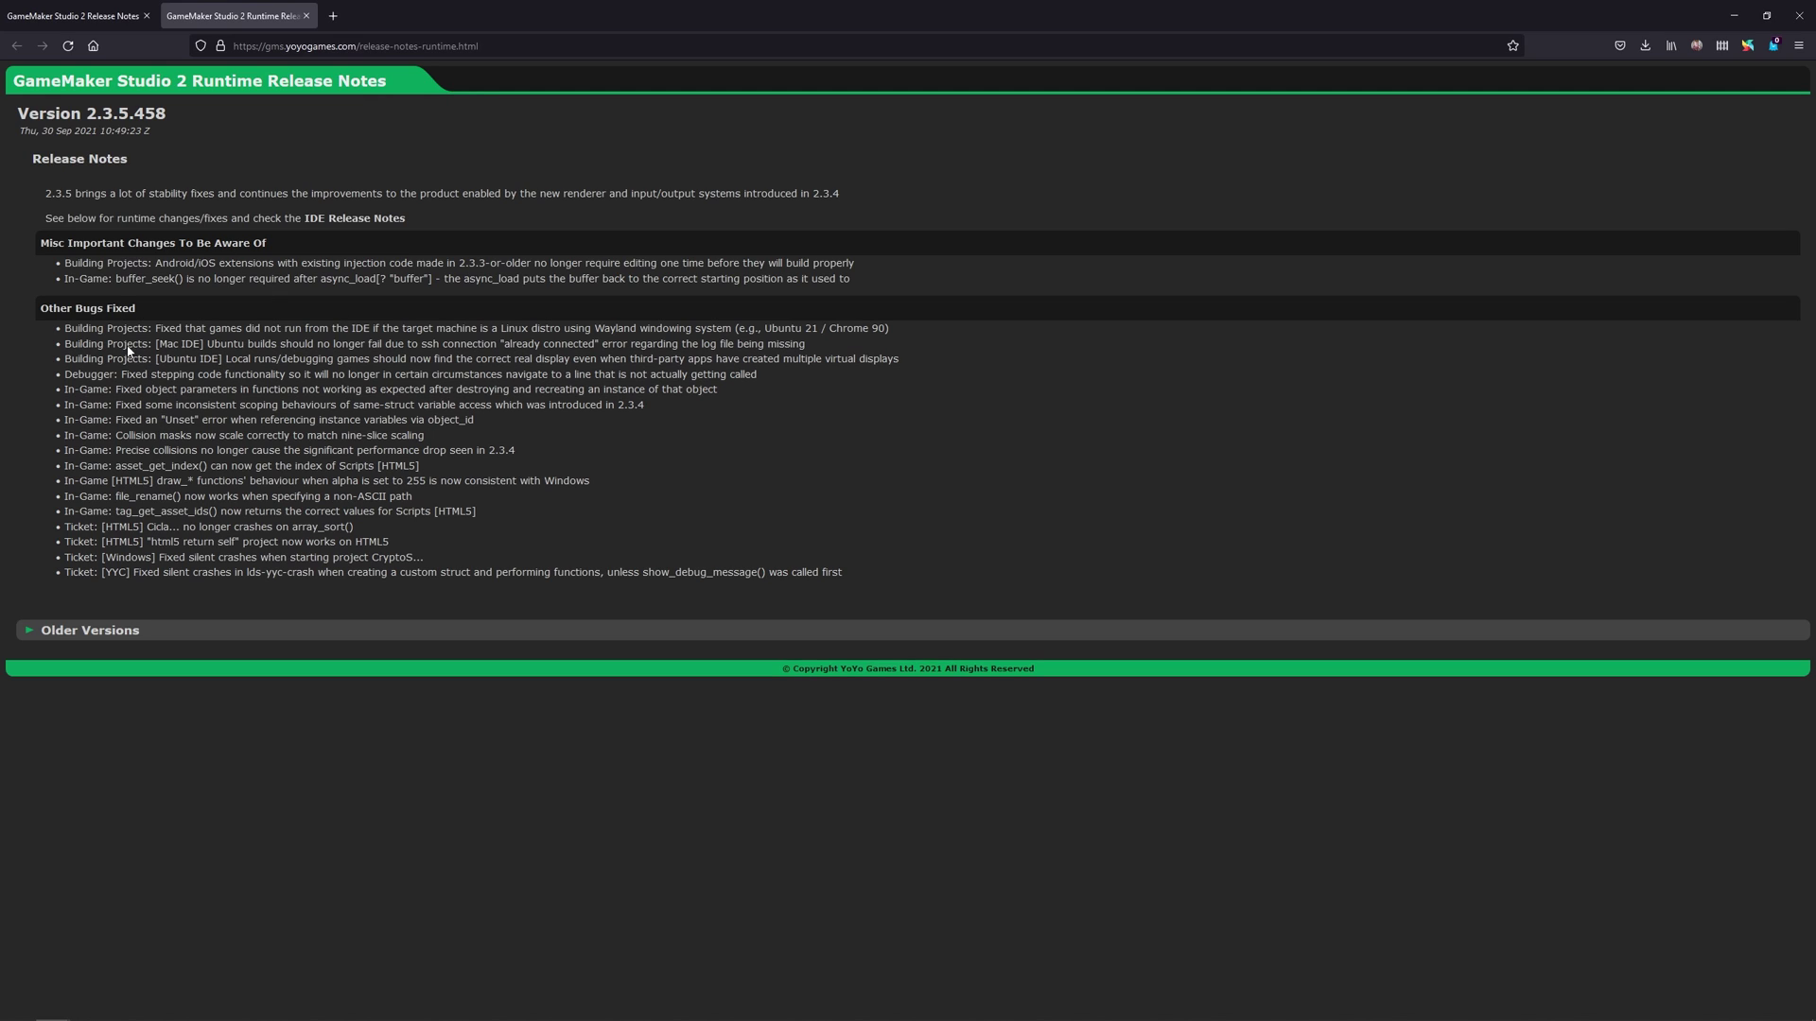
Highlight and read the runtime's important changes, including buffer_seek and Android/iOS extensions, then the last bug fixes.
drag(90, 263, 372, 279)
click(435, 299)
drag(115, 279, 241, 264)
click(258, 301)
drag(662, 262, 559, 245)
click(425, 245)
drag(874, 574, 301, 495)
click(360, 494)
click(86, 11)
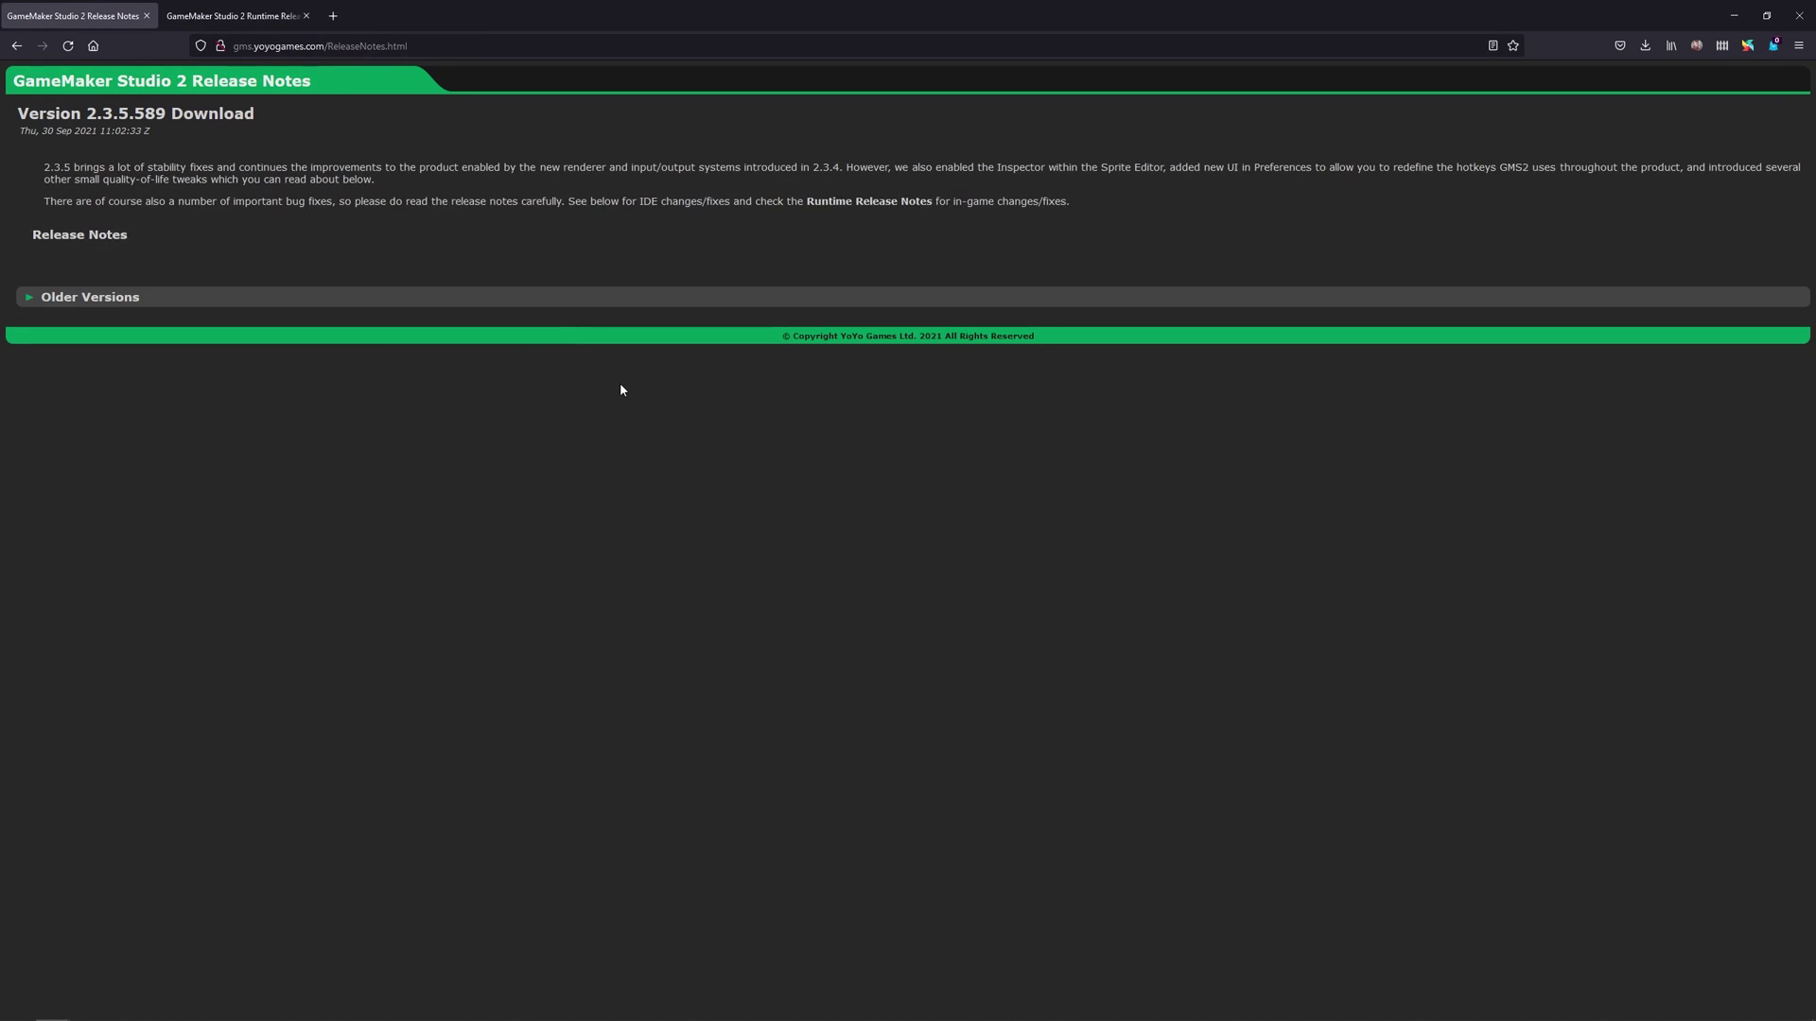